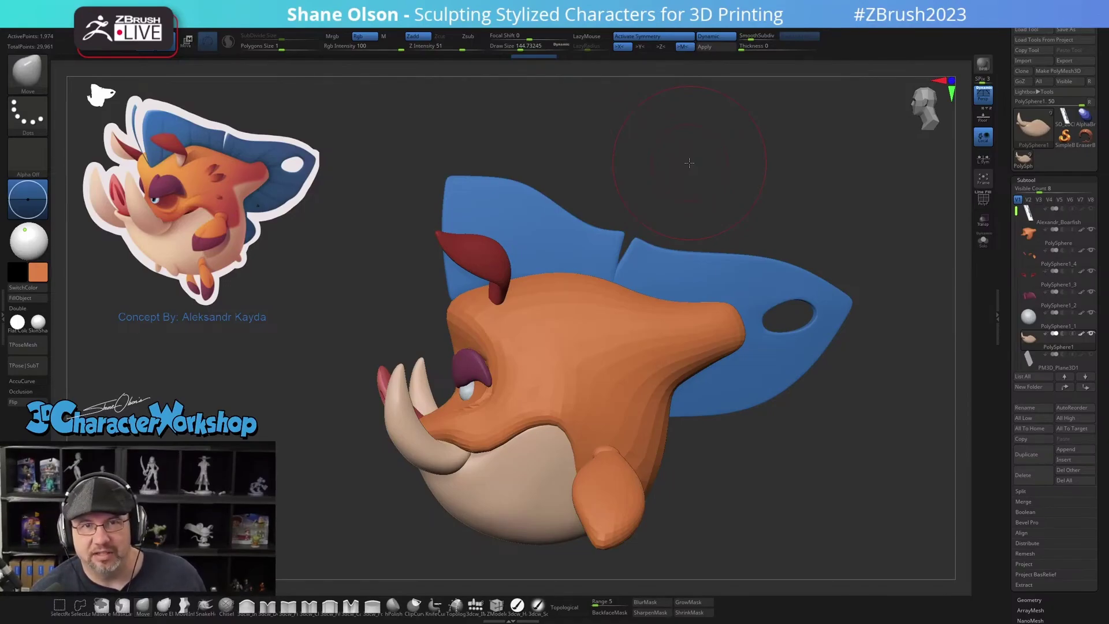
Step: Switch from the boarfish model to the 20 cm ruler tool and frame the whole ruler
{"action": "key", "text": "s"}
{"action": "left_click_drag", "start_coordinate": [693, 168], "coordinate": [685, 167]}
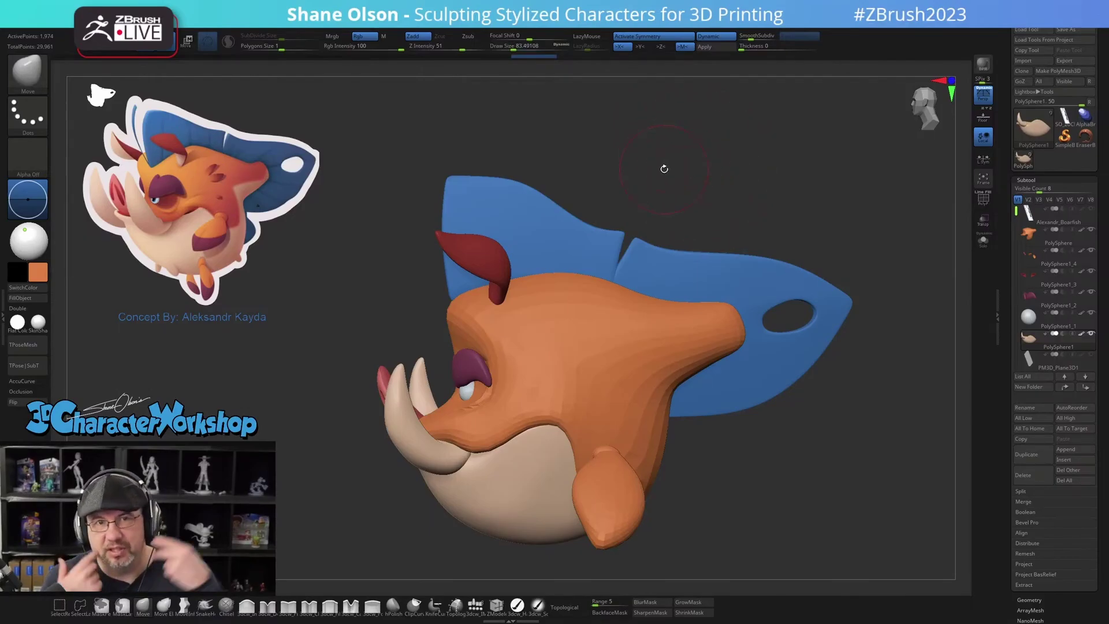
{"action": "left_click_drag", "start_coordinate": [678, 148], "coordinate": [625, 141], "text": "alt"}
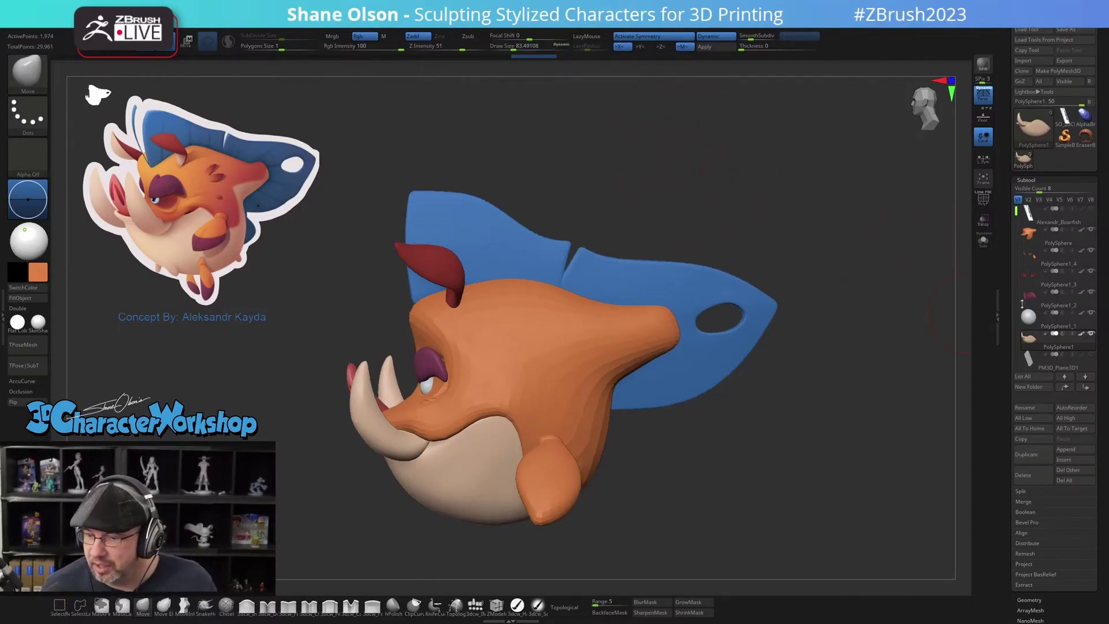
{"action": "left_click_drag", "start_coordinate": [784, 202], "coordinate": [820, 181], "text": "alt"}
{"action": "left_click", "coordinate": [1065, 117]}
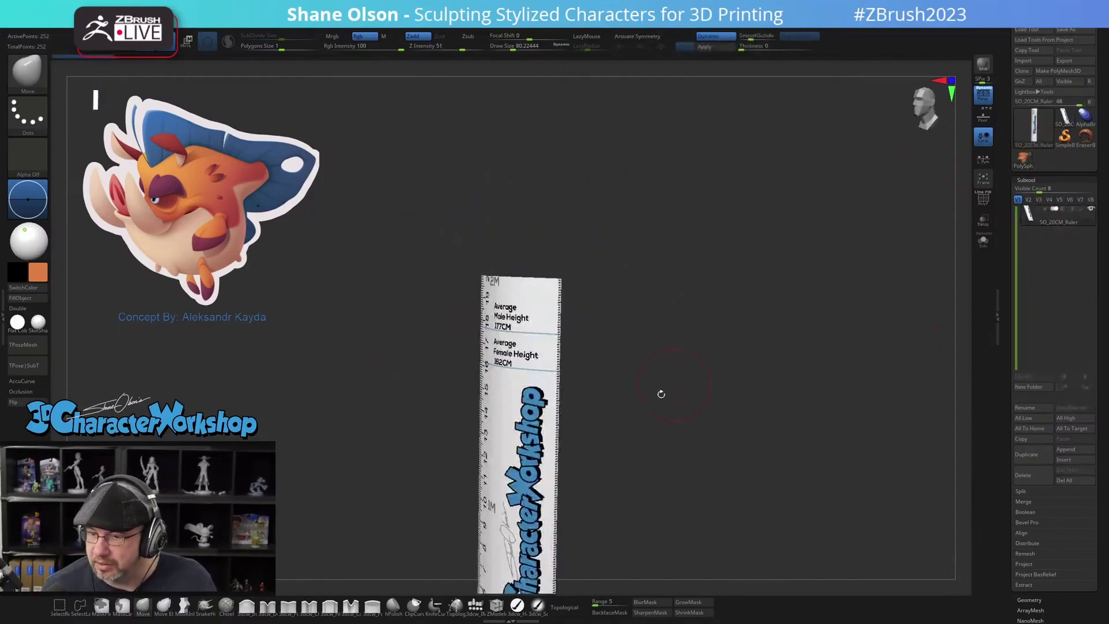
{"action": "left_click_drag", "start_coordinate": [616, 407], "coordinate": [680, 286], "text": "alt"}
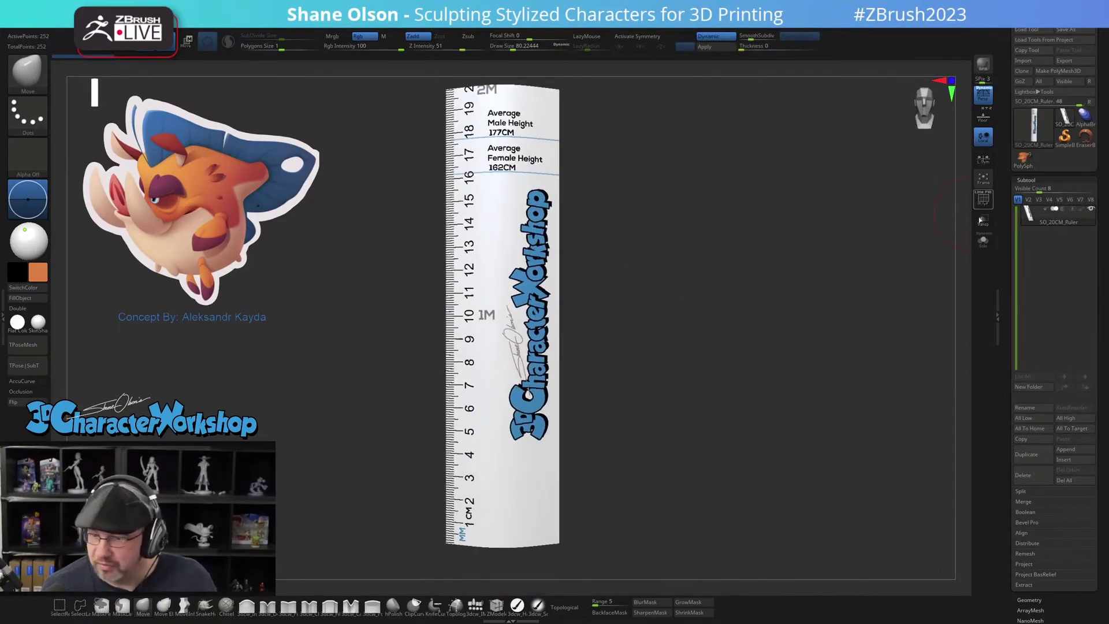
Step: Insert a sphere as a new subtool alongside the ruler and turn on the polyframe display
{"action": "left_click", "coordinate": [1066, 459]}
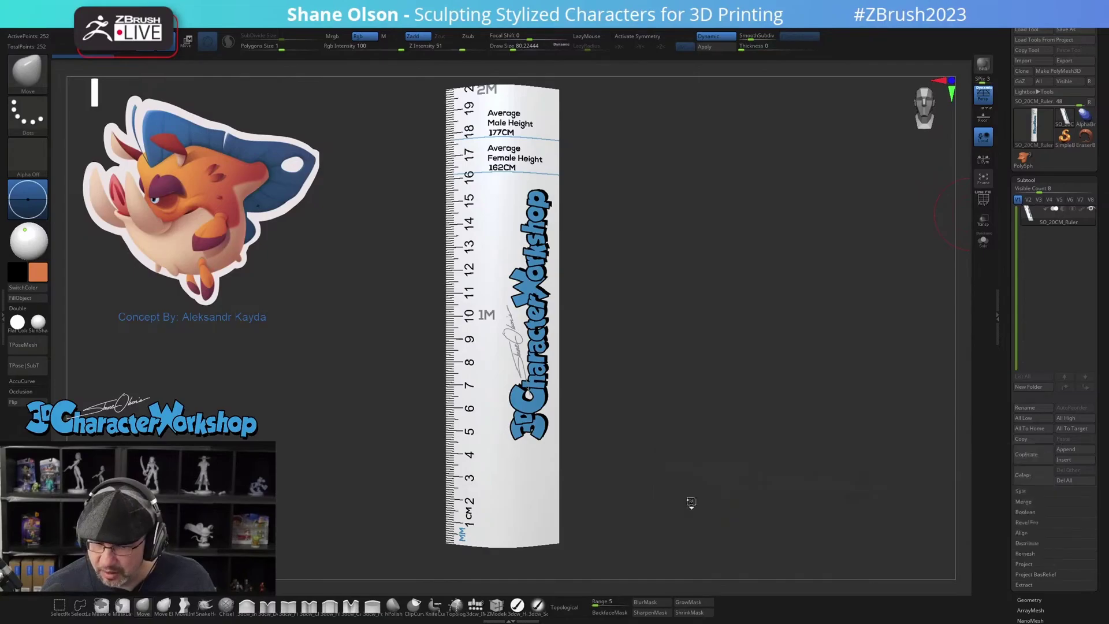
{"action": "left_click", "coordinate": [692, 502]}
{"action": "left_click_drag", "start_coordinate": [727, 390], "coordinate": [731, 347], "text": "alt"}
{"action": "left_click_drag", "start_coordinate": [661, 446], "coordinate": [687, 349], "text": "alt"}
{"action": "key", "text": "shift+f"}
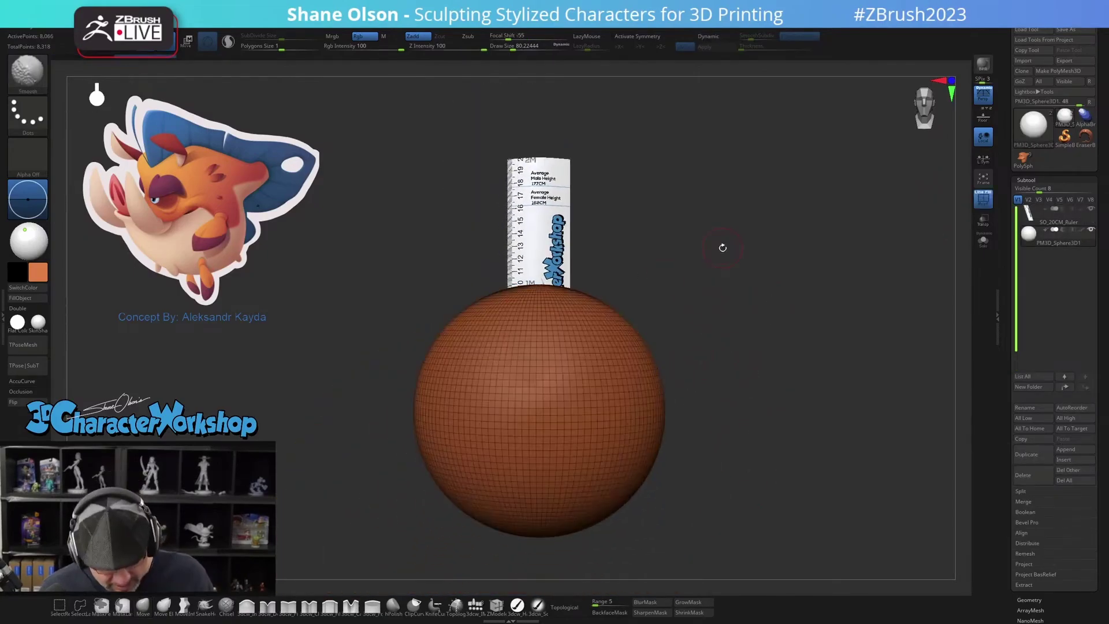
{"action": "left_click_drag", "start_coordinate": [721, 247], "coordinate": [695, 306]}
{"action": "left_click_drag", "start_coordinate": [792, 331], "coordinate": [626, 366]}
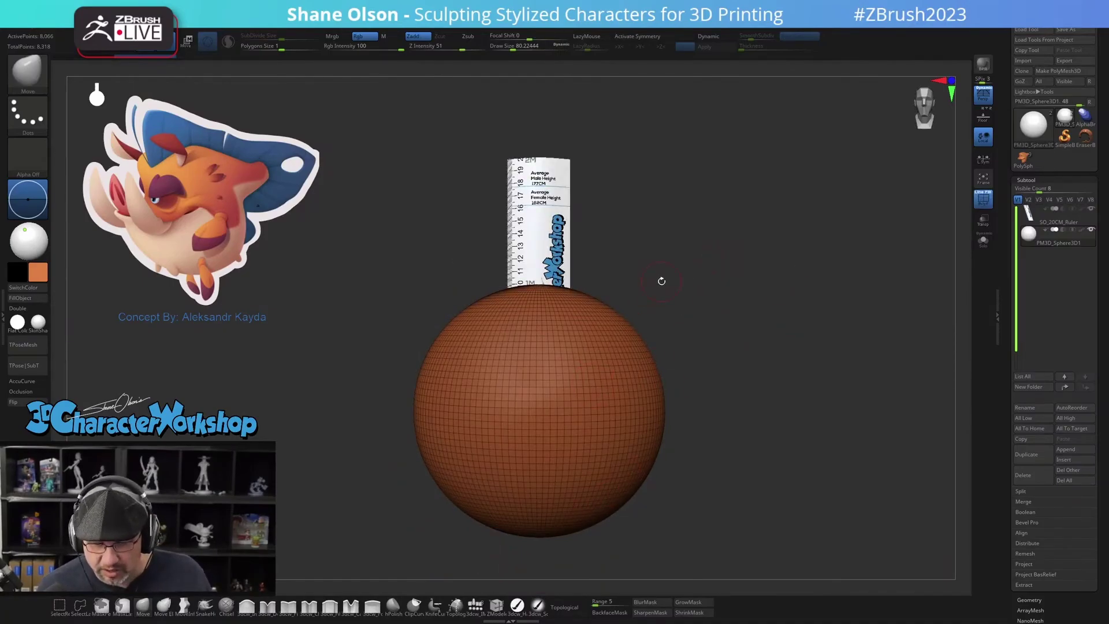
Step: Replace the inserted sphere with the QuadSphere-2 primitive from the primitives insert-mesh brush
{"action": "key", "text": "w"}
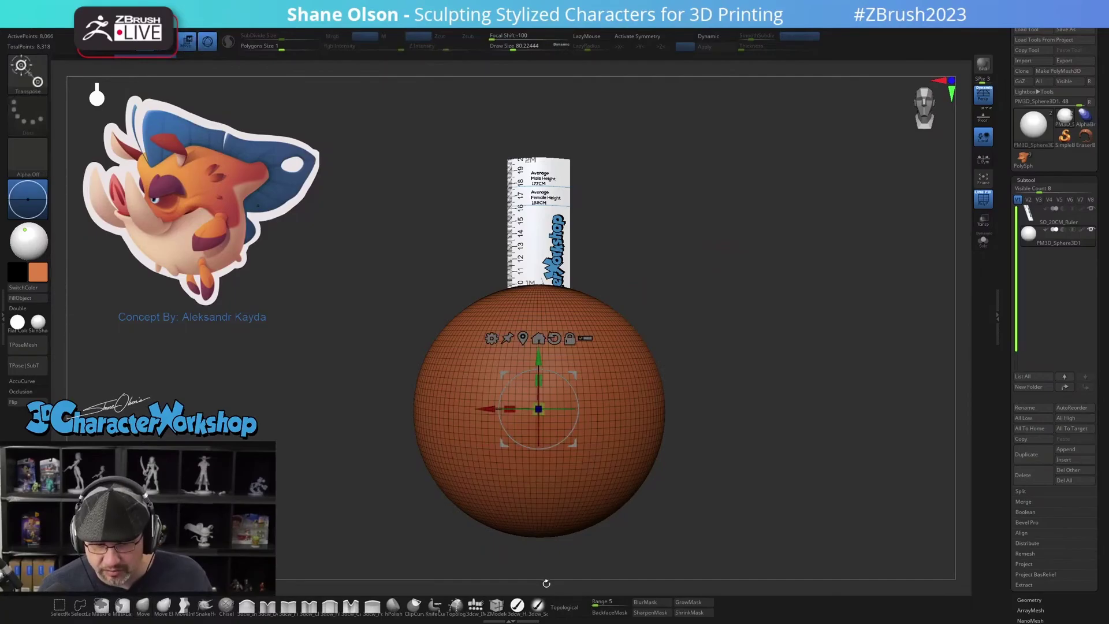
{"action": "left_click", "coordinate": [475, 611]}
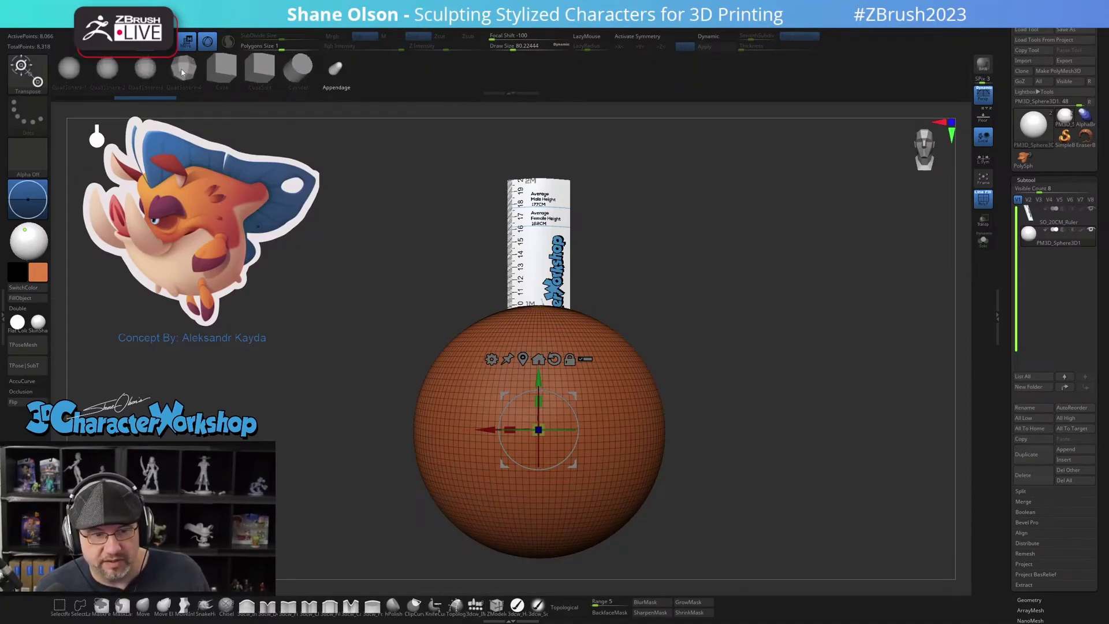
{"action": "left_click", "coordinate": [107, 69]}
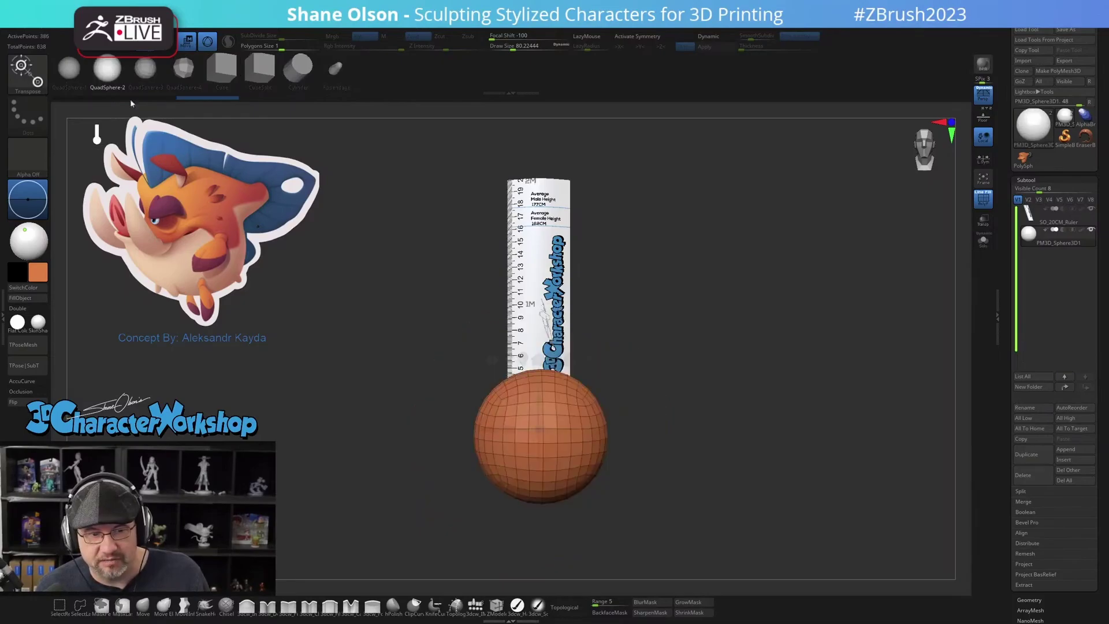
{"action": "key", "text": "w"}
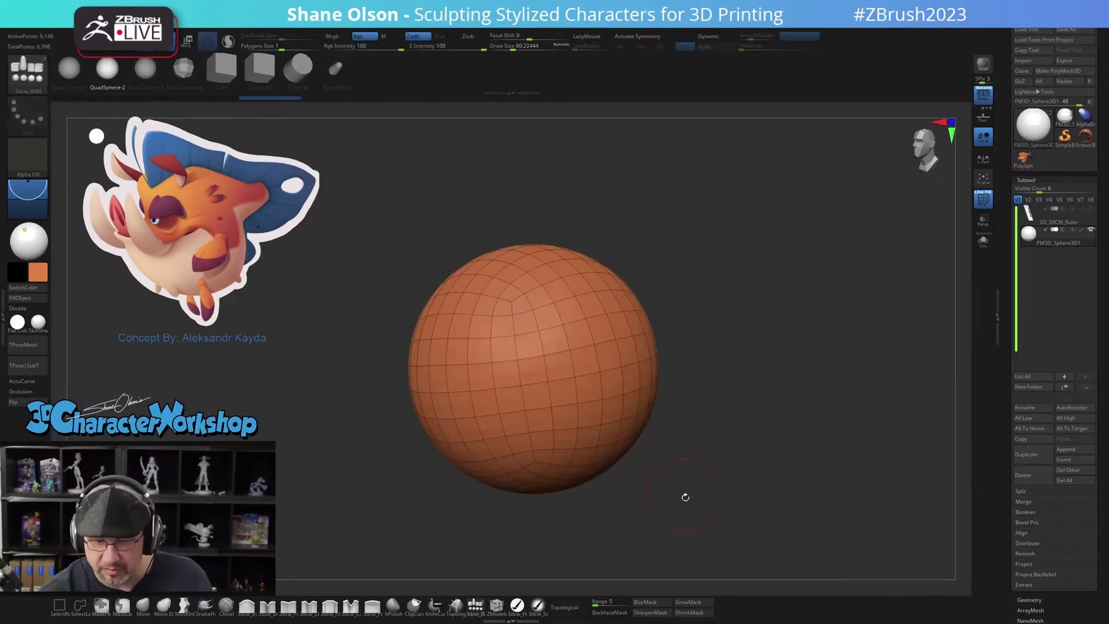
Step: Delete the quad sphere's lower subdivision levels so that only the densest mesh is kept
{"action": "scroll", "coordinate": [1009, 450], "scroll_direction": "down", "scroll_amount": 1}
{"action": "left_click_drag", "start_coordinate": [1009, 450], "coordinate": [1009, 289]}
{"action": "left_click", "coordinate": [1032, 411]}
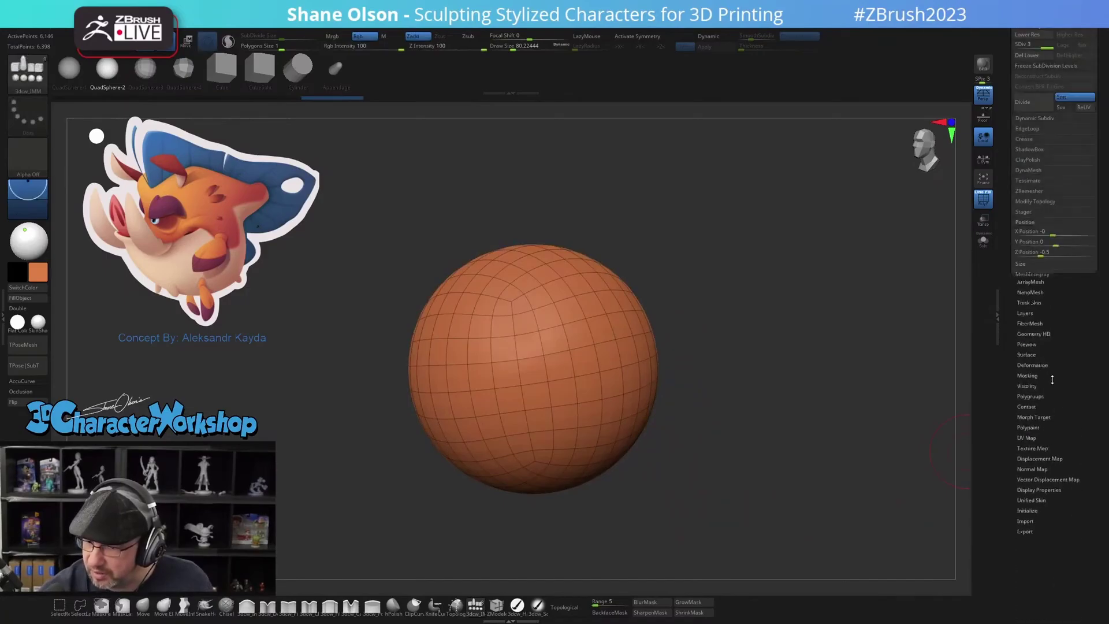
{"action": "left_click_drag", "start_coordinate": [1052, 379], "coordinate": [1052, 392]}
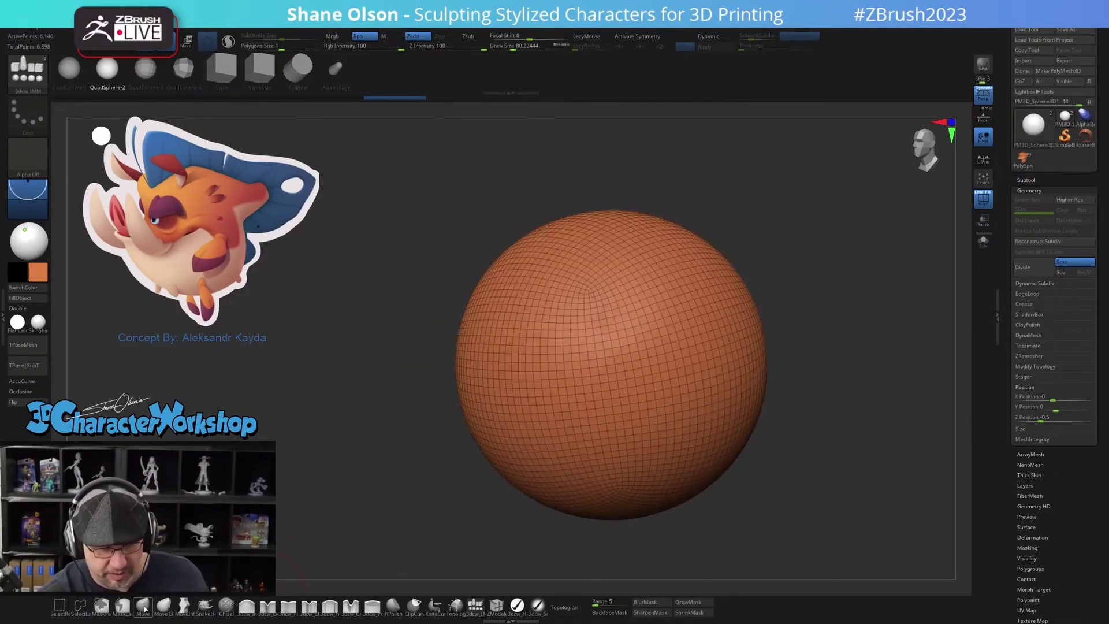
Step: With the Move brush and X symmetry active, push a mouth cavity into the lower front of the sphere
{"action": "left_click", "coordinate": [143, 605]}
{"action": "key", "text": "x"}
{"action": "left_click_drag", "start_coordinate": [506, 404], "coordinate": [532, 401]}
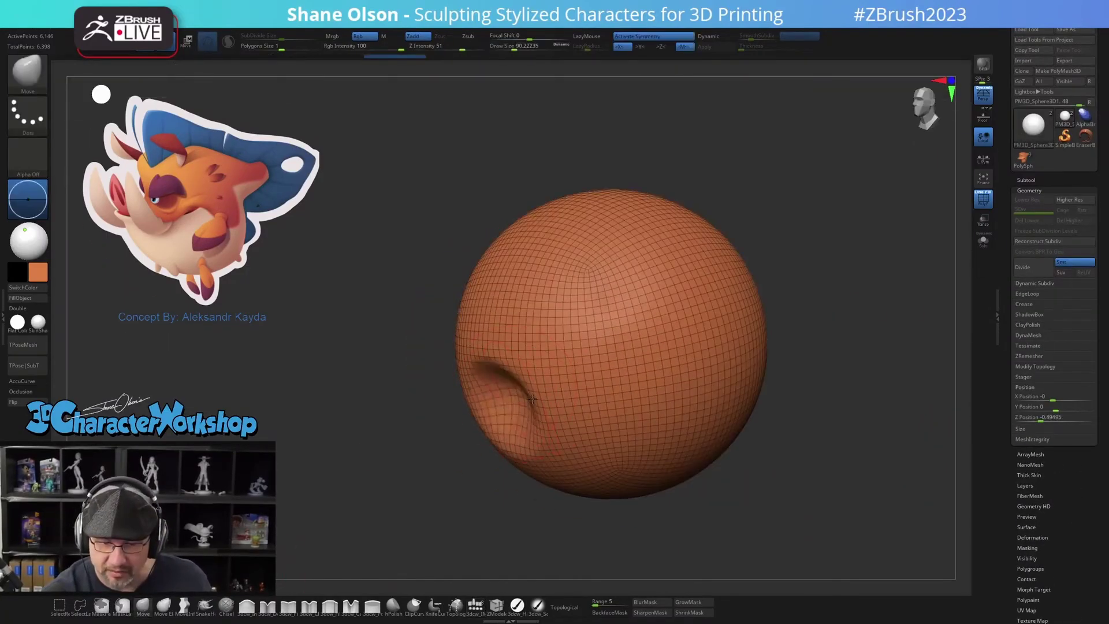
{"action": "right_click_drag", "start_coordinate": [535, 400], "coordinate": [563, 439]}
{"action": "left_click_drag", "start_coordinate": [563, 439], "coordinate": [570, 455]}
{"action": "right_click_drag", "start_coordinate": [578, 450], "coordinate": [577, 401], "text": "alt"}
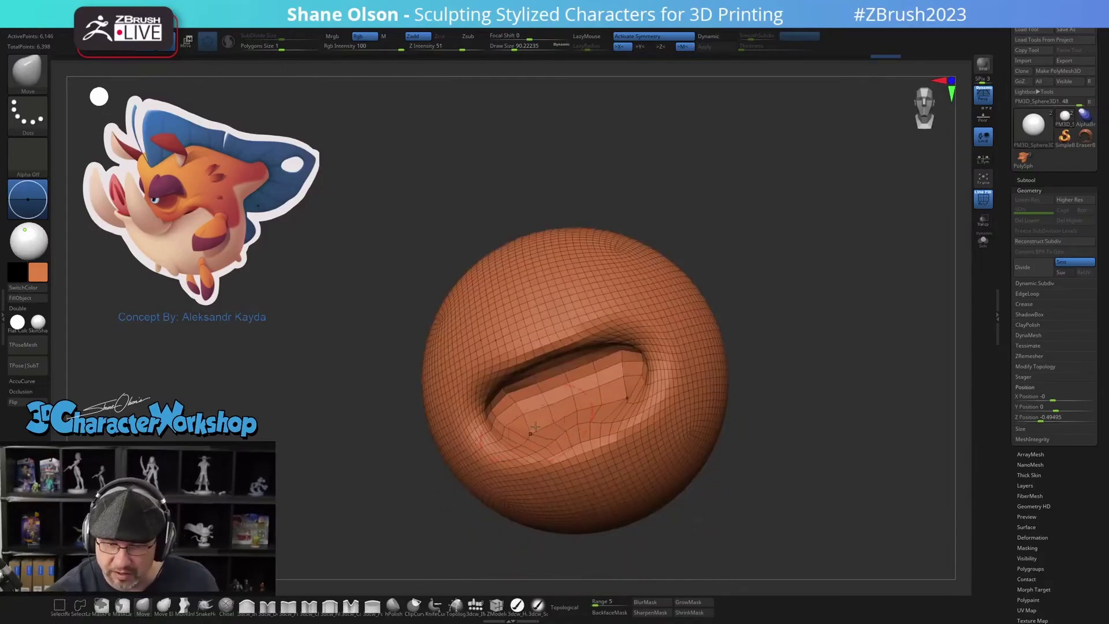
Step: Deepen the mouth cavity, smooth its stretched interior and even out its floor and corners
{"action": "left_click_drag", "start_coordinate": [604, 388], "coordinate": [612, 378]}
{"action": "right_click_drag", "start_coordinate": [625, 375], "coordinate": [593, 385]}
{"action": "left_click_drag", "start_coordinate": [572, 381], "coordinate": [576, 376]}
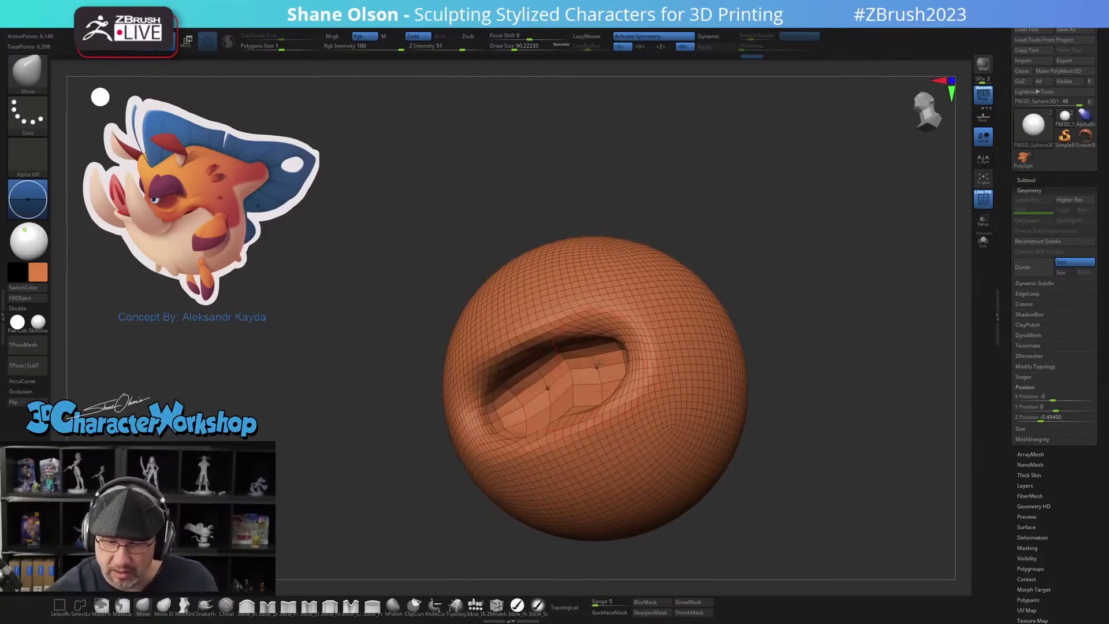
{"action": "right_click_drag", "start_coordinate": [598, 363], "coordinate": [570, 370]}
{"action": "left_click_drag", "start_coordinate": [562, 377], "coordinate": [547, 384]}
{"action": "right_click_drag", "start_coordinate": [549, 383], "coordinate": [585, 377]}
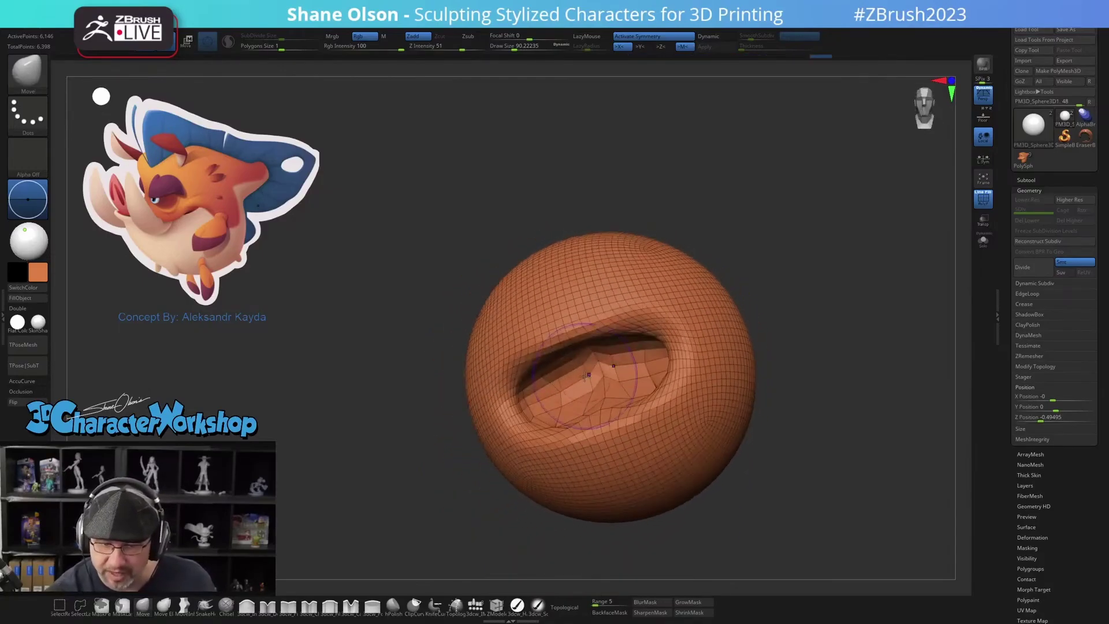
{"action": "left_click_drag", "start_coordinate": [585, 376], "coordinate": [601, 381], "text": "shift"}
{"action": "mouse_move", "coordinate": [780, 407]}
{"action": "left_mouse_down", "text": "shift"}
{"action": "mouse_move", "coordinate": [805, 416]}
{"action": "mouse_move", "coordinate": [777, 433]}
{"action": "left_mouse_up", "text": "shift"}
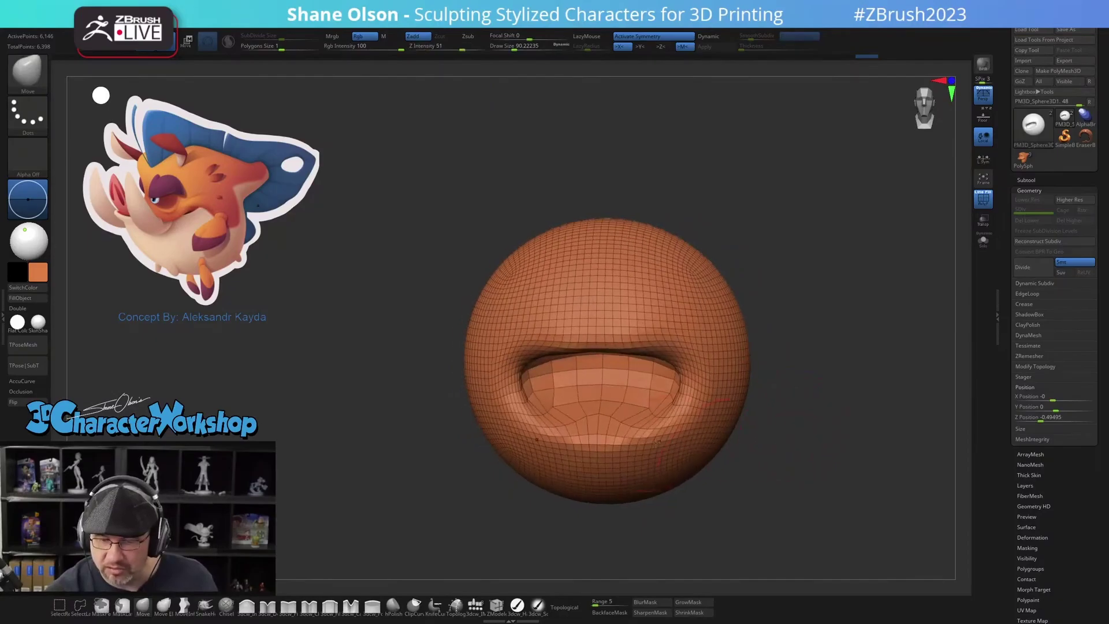
{"action": "mouse_move", "coordinate": [602, 415]}
{"action": "left_mouse_down"}
{"action": "mouse_move", "coordinate": [602, 431]}
{"action": "mouse_move", "coordinate": [660, 422]}
{"action": "left_mouse_up"}
{"action": "left_click_drag", "start_coordinate": [668, 403], "coordinate": [678, 384]}
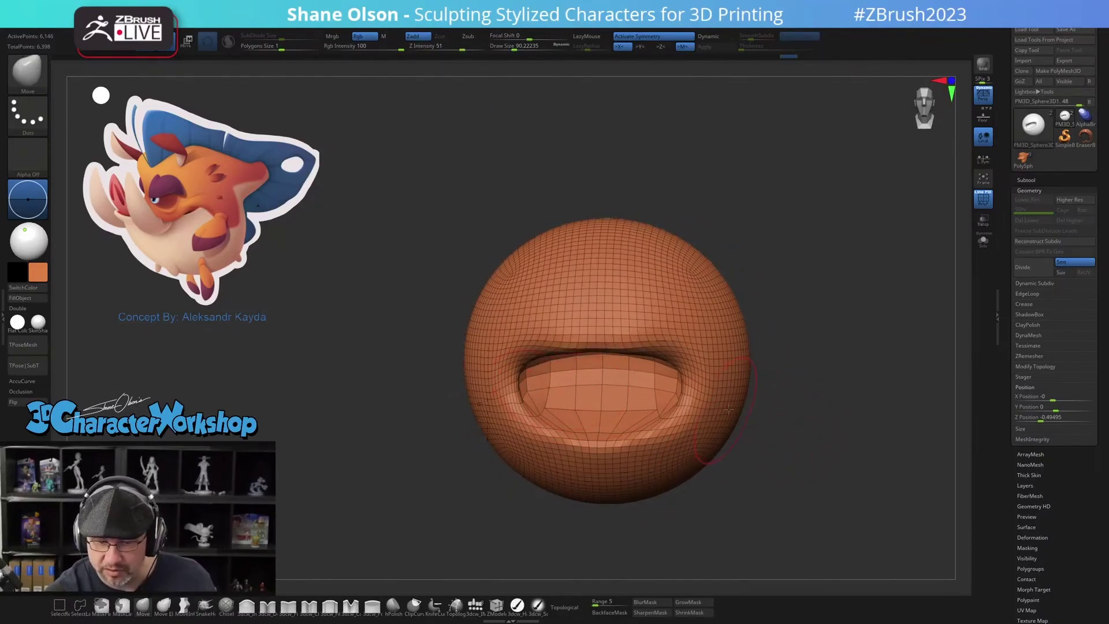
Step: Remesh the sphere with ZRemesher set to the Same polygon count
{"action": "key", "text": "space"}
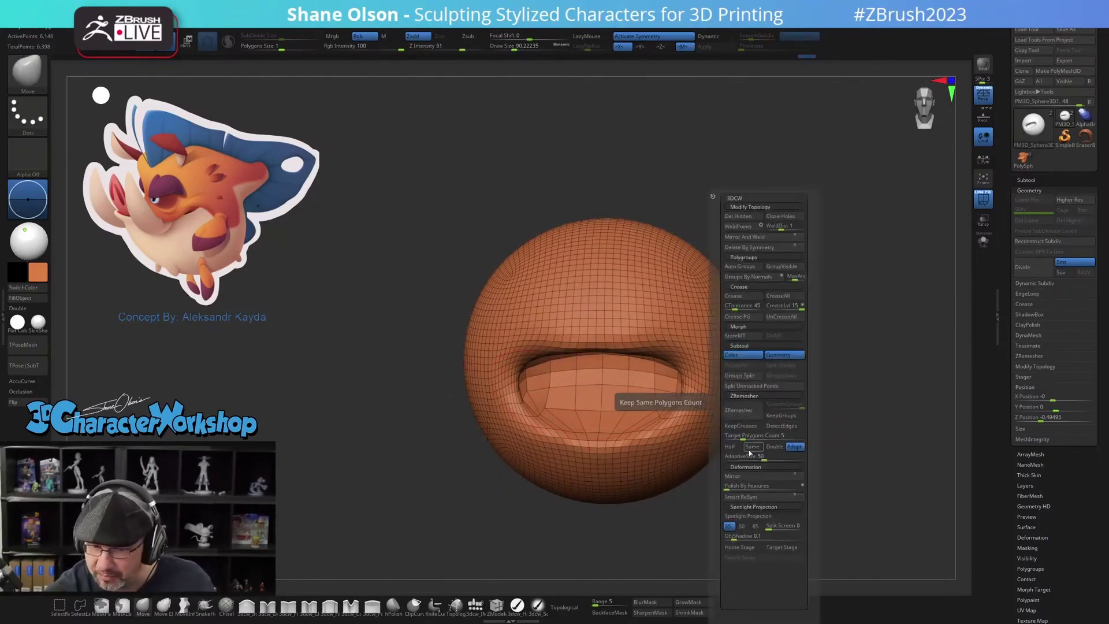
{"action": "left_click", "coordinate": [753, 447]}
{"action": "left_click", "coordinate": [739, 410]}
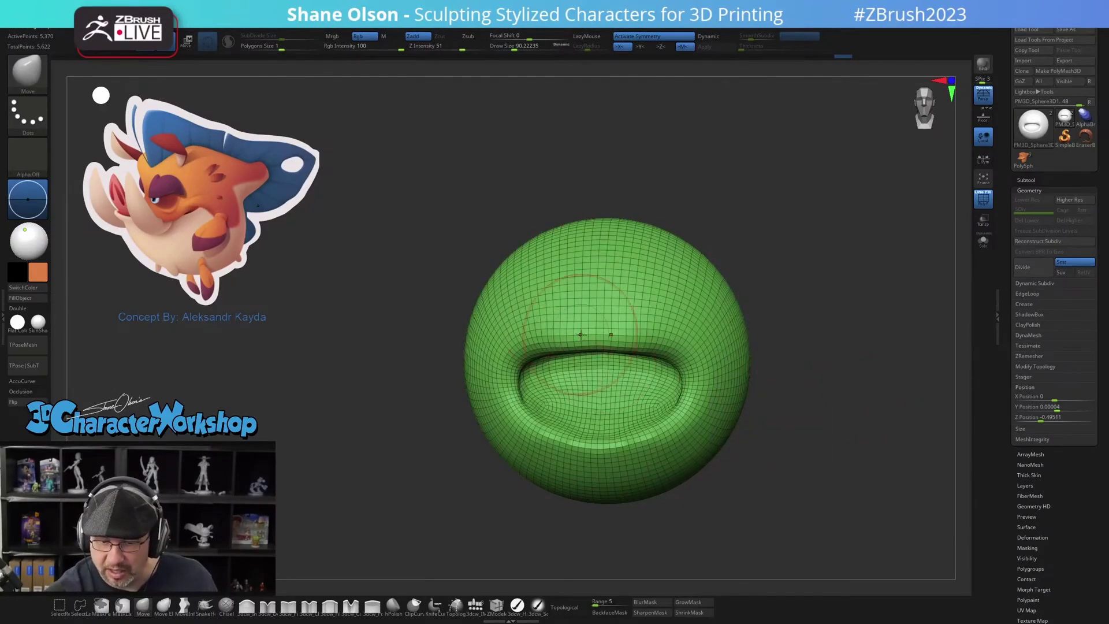
Step: Smooth the remeshed surface around the rim of the mouth
{"action": "right_click_drag", "start_coordinate": [601, 438], "coordinate": [585, 414]}
{"action": "left_click_drag", "start_coordinate": [598, 343], "coordinate": [689, 386], "text": "shift"}
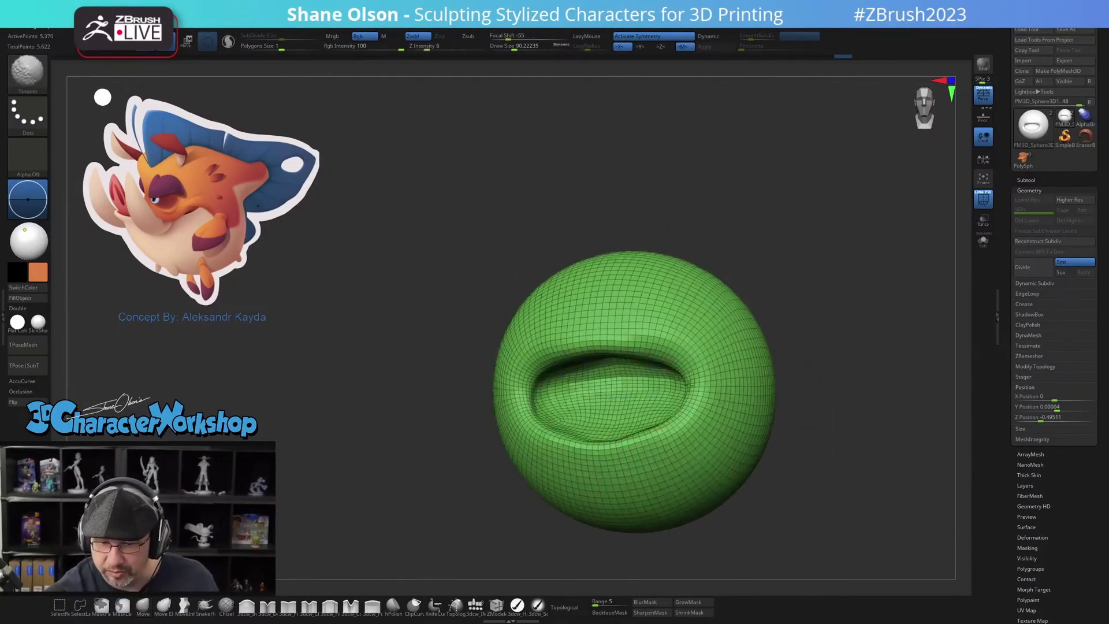
{"action": "right_click_drag", "start_coordinate": [620, 373], "coordinate": [612, 418]}
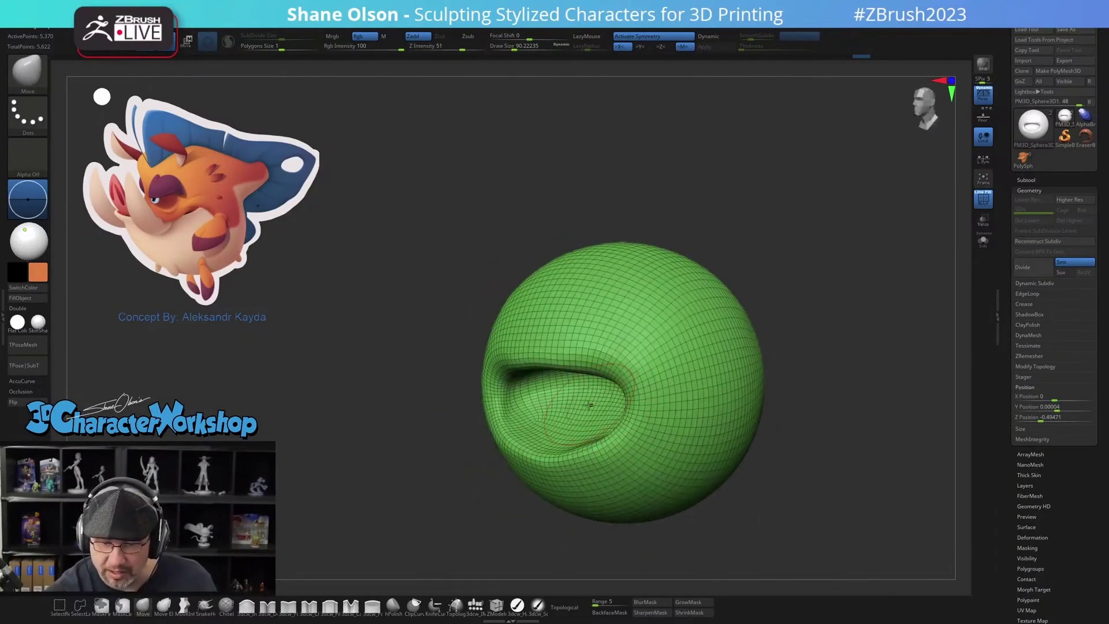
Step: Set the Move brush's Draw Size to 112, push the mouth's interior deeper and smooth the inside
{"action": "key", "text": "s"}
{"action": "left_click_drag", "start_coordinate": [590, 405], "coordinate": [591, 405]}
{"action": "right_click_drag", "start_coordinate": [605, 402], "coordinate": [591, 390]}
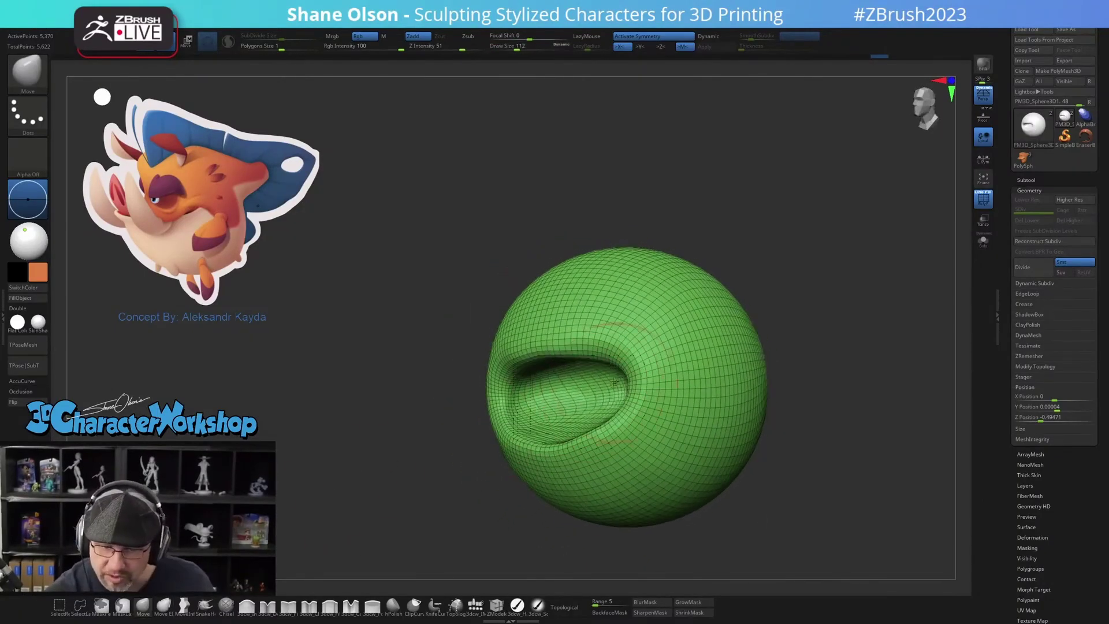
{"action": "right_click_drag", "start_coordinate": [614, 384], "coordinate": [602, 383]}
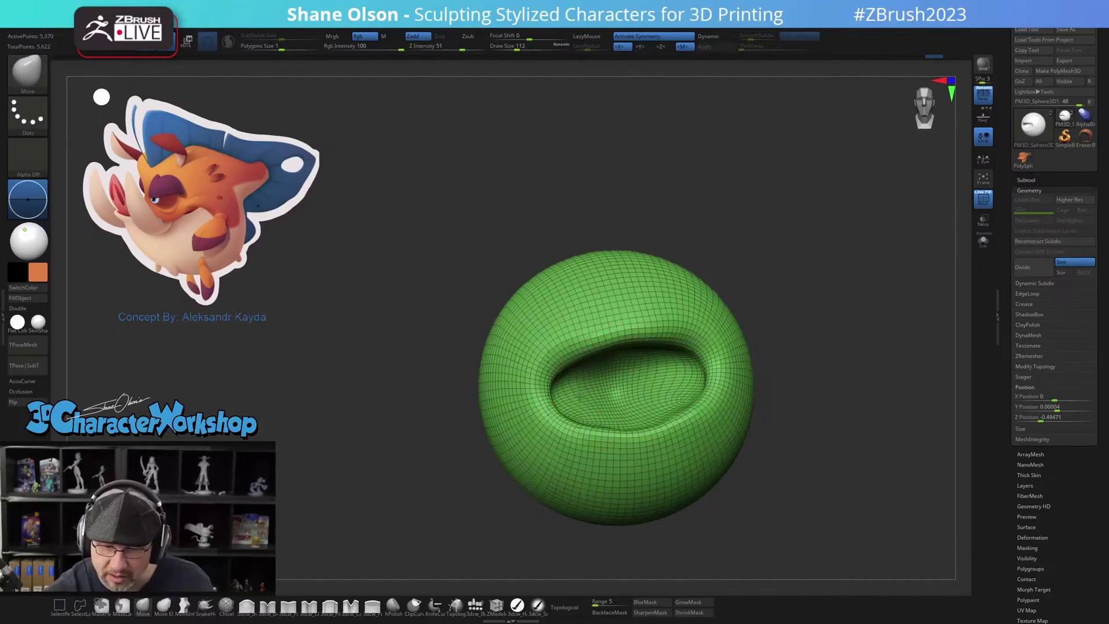
{"action": "left_click_drag", "start_coordinate": [580, 397], "coordinate": [572, 388]}
{"action": "mouse_move", "coordinate": [601, 381]}
{"action": "right_mouse_down"}
{"action": "mouse_move", "coordinate": [591, 399]}
{"action": "mouse_move", "coordinate": [585, 388]}
{"action": "right_mouse_up"}
{"action": "left_click_drag", "start_coordinate": [587, 386], "coordinate": [617, 373], "text": "shift"}
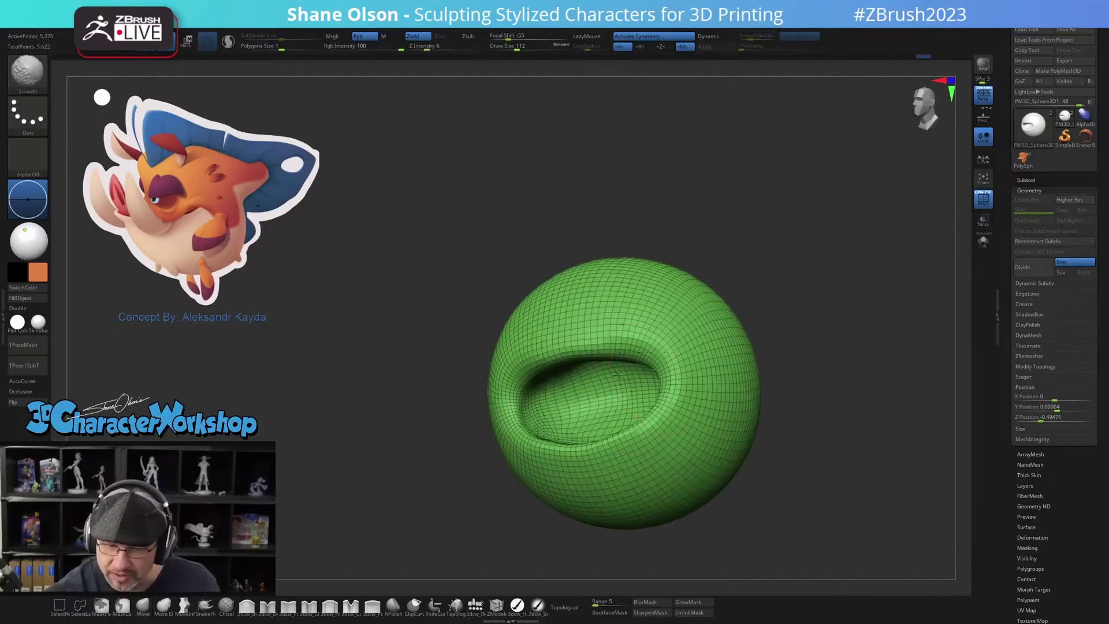
Step: Enlarge the Move brush to a Draw Size of about 154 and move the upper and lower lips closer together
{"action": "mouse_move", "coordinate": [589, 408]}
{"action": "right_mouse_down"}
{"action": "mouse_move", "coordinate": [679, 443]}
{"action": "mouse_move", "coordinate": [670, 467]}
{"action": "right_mouse_up"}
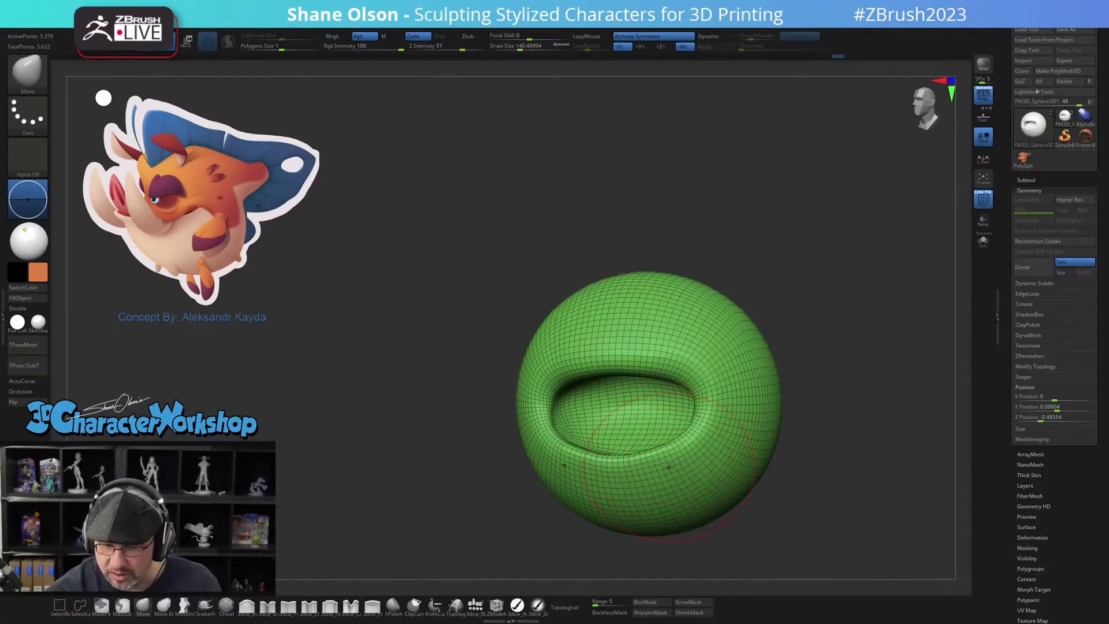
{"action": "left_click_drag", "start_coordinate": [639, 354], "coordinate": [646, 365]}
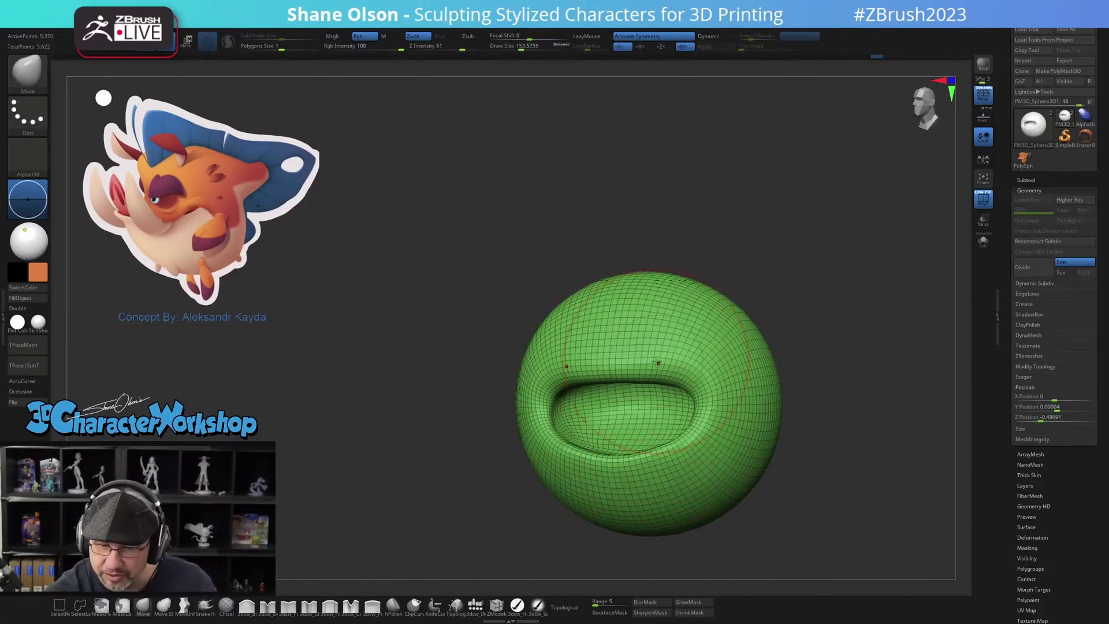
{"action": "left_click_drag", "start_coordinate": [642, 469], "coordinate": [634, 458]}
Step: Reshape the lower lip and chin in side view by pushing them upward beneath the mouth
{"action": "right_click_drag", "start_coordinate": [634, 458], "coordinate": [664, 482]}
{"action": "left_click_drag", "start_coordinate": [659, 495], "coordinate": [662, 481]}
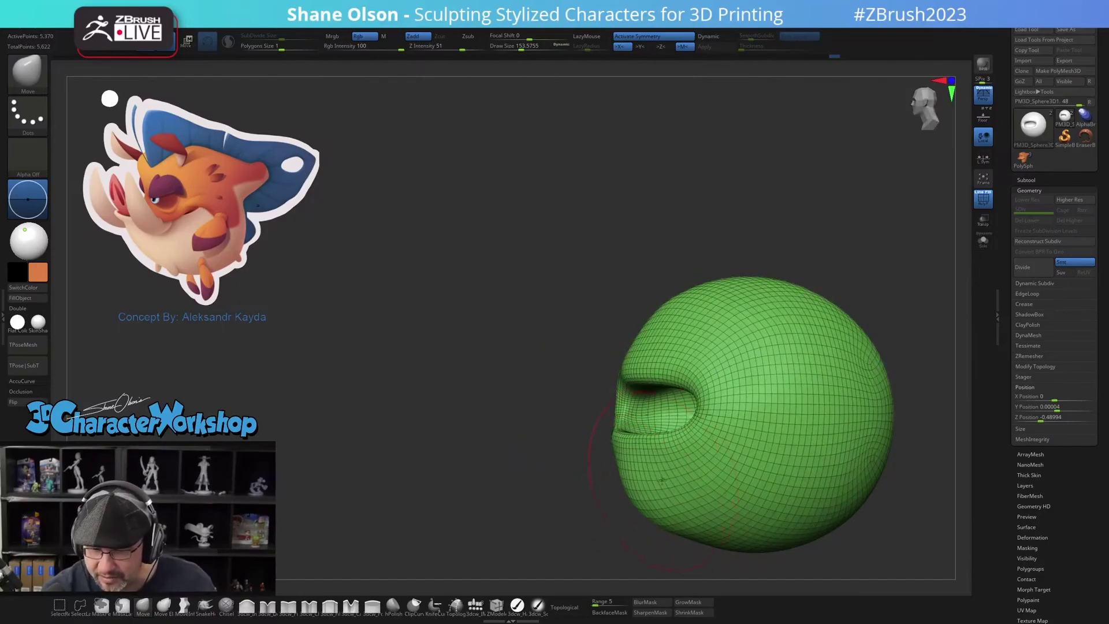
{"action": "right_click_drag", "start_coordinate": [676, 477], "coordinate": [673, 494]}
{"action": "left_click_drag", "start_coordinate": [673, 494], "coordinate": [677, 474]}
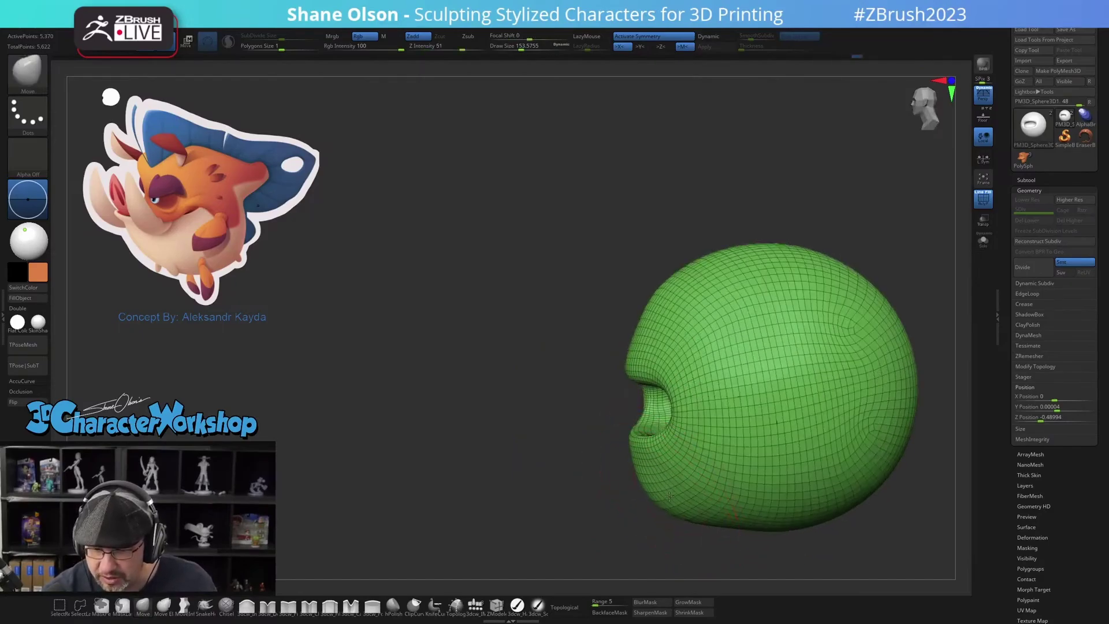
{"action": "right_click_drag", "start_coordinate": [670, 451], "coordinate": [675, 444]}
{"action": "left_click_drag", "start_coordinate": [651, 446], "coordinate": [650, 430]}
{"action": "left_click_drag", "start_coordinate": [643, 492], "coordinate": [643, 482]}
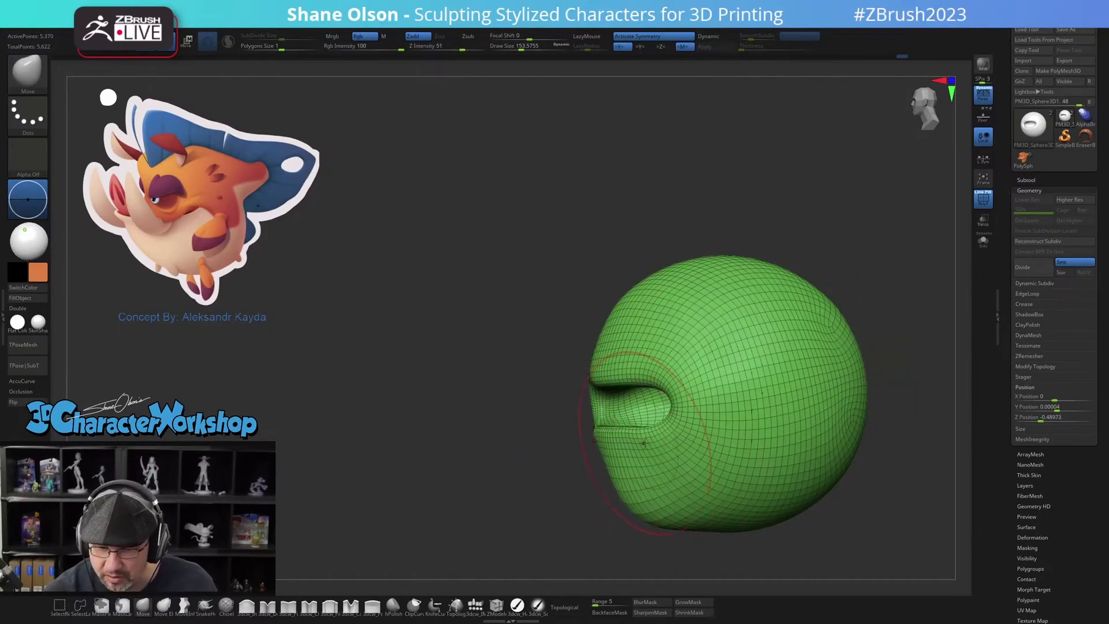
{"action": "right_click_drag", "start_coordinate": [661, 431], "coordinate": [542, 514]}
Step: Enable Topological brush masking with a Range of 1.5 and move the lips together until the mouth is a narrow slit
{"action": "left_click", "coordinate": [579, 608]}
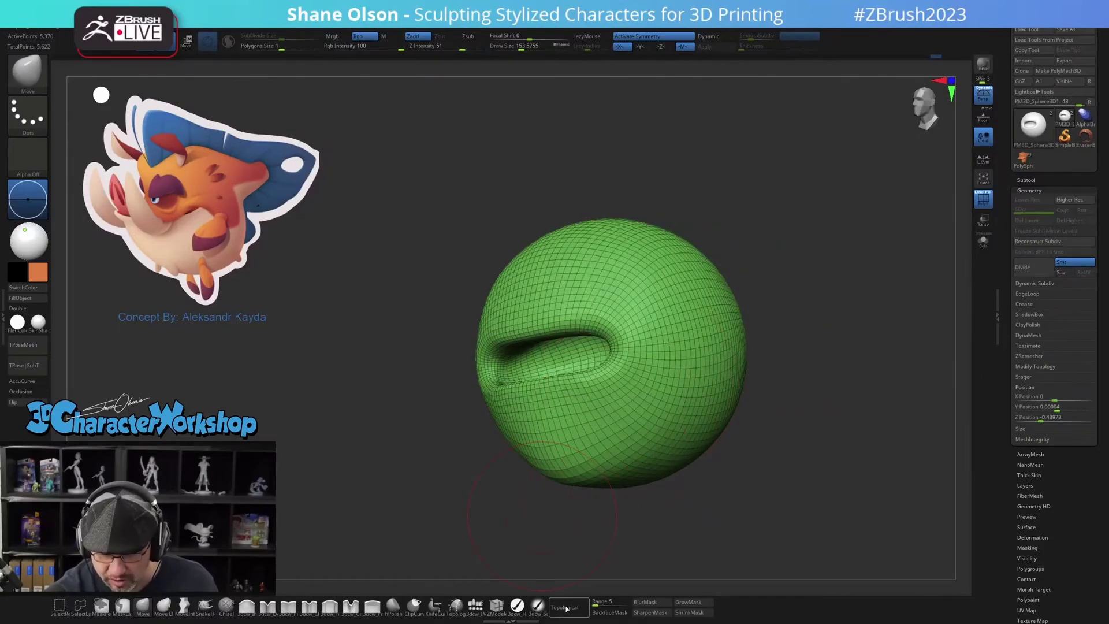
{"action": "left_click", "coordinate": [604, 604]}
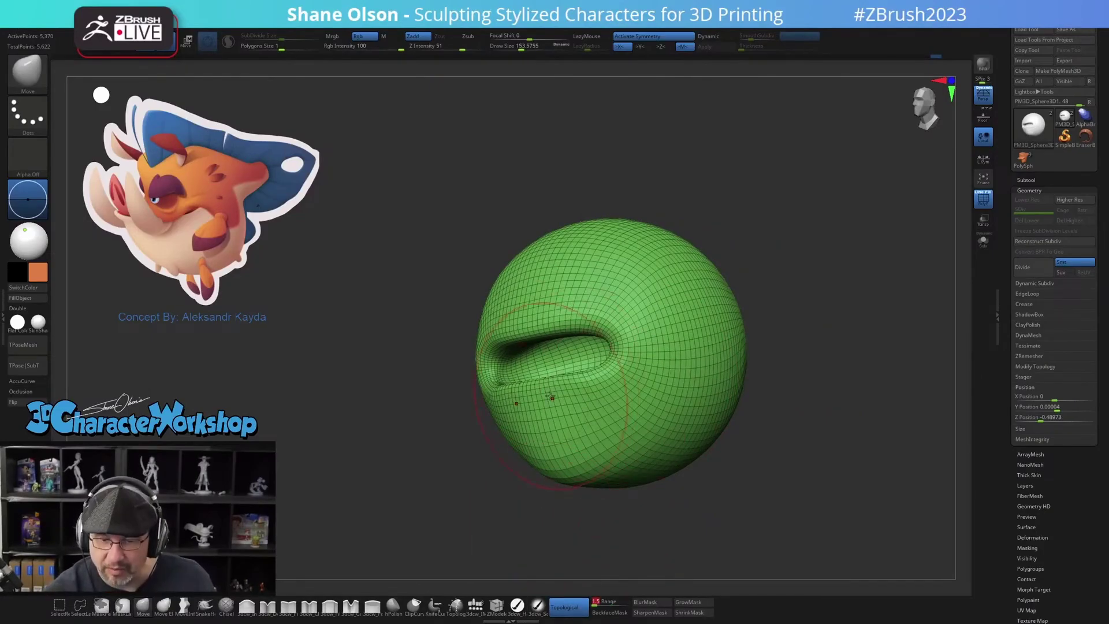
{"action": "key", "text": "Return"}
{"action": "mouse_move", "coordinate": [576, 386]}
{"action": "left_mouse_down"}
{"action": "mouse_move", "coordinate": [574, 357]}
{"action": "mouse_move", "coordinate": [544, 331]}
{"action": "mouse_move", "coordinate": [508, 350]}
{"action": "mouse_move", "coordinate": [540, 342]}
{"action": "left_mouse_up"}
{"action": "right_click_drag", "start_coordinate": [564, 314], "coordinate": [569, 323]}
{"action": "left_click_drag", "start_coordinate": [606, 340], "coordinate": [615, 354]}
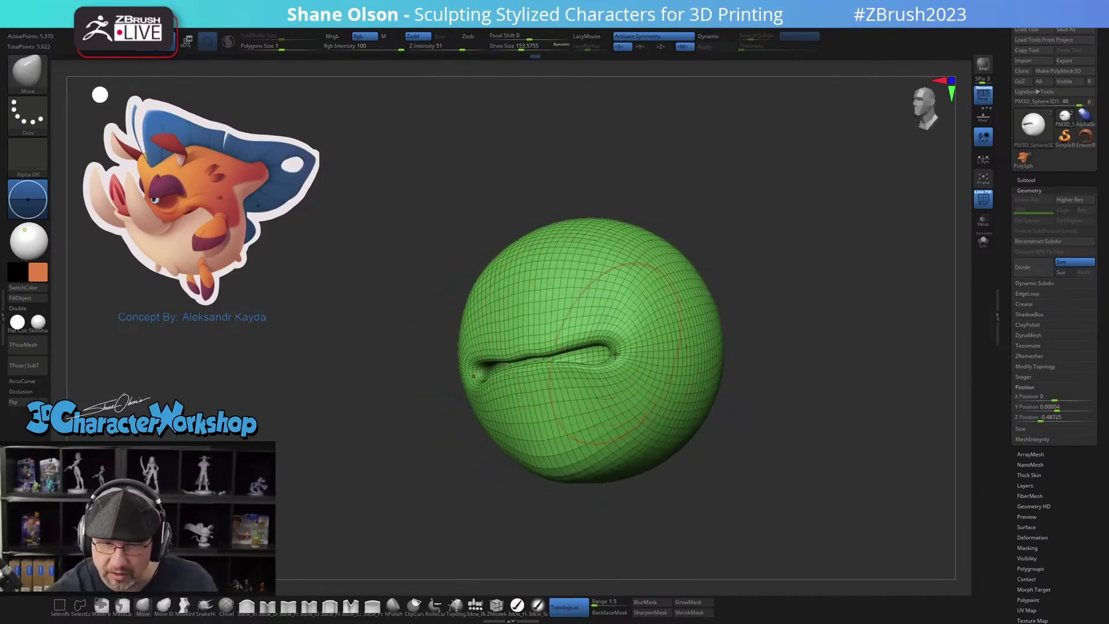
{"action": "right_click_drag", "start_coordinate": [615, 354], "coordinate": [583, 369]}
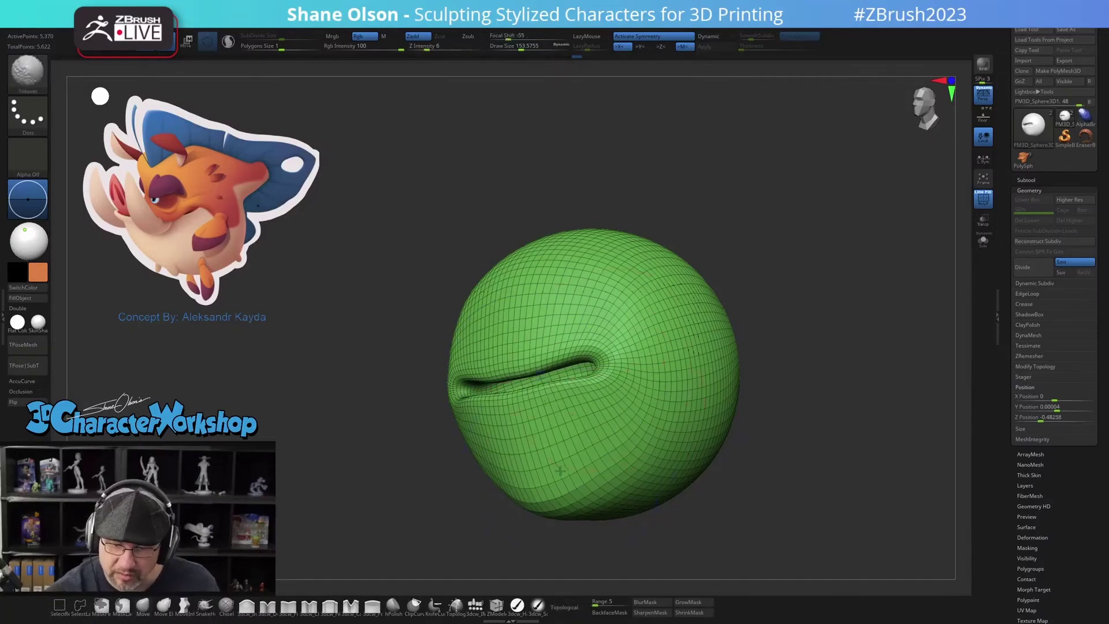
Step: Smooth the area below the mouth, set the Move brush's Draw Size to about 128 and refine the mouth corners and chin
{"action": "left_click_drag", "start_coordinate": [559, 466], "coordinate": [564, 441], "text": "shift"}
{"action": "mouse_move", "coordinate": [565, 441]}
{"action": "right_mouse_down"}
{"action": "mouse_move", "coordinate": [620, 365]}
{"action": "mouse_move", "coordinate": [600, 383]}
{"action": "mouse_move", "coordinate": [629, 414]}
{"action": "right_mouse_up"}
{"action": "key", "text": "s"}
{"action": "left_click_drag", "start_coordinate": [601, 388], "coordinate": [597, 389]}
{"action": "mouse_move", "coordinate": [597, 397]}
{"action": "left_mouse_down"}
{"action": "mouse_move", "coordinate": [538, 442]}
{"action": "mouse_move", "coordinate": [493, 510]}
{"action": "left_mouse_up"}
{"action": "right_click_drag", "start_coordinate": [504, 498], "coordinate": [568, 456]}
{"action": "left_click_drag", "start_coordinate": [585, 399], "coordinate": [590, 380]}
{"action": "mouse_move", "coordinate": [590, 381]}
{"action": "right_mouse_down"}
{"action": "mouse_move", "coordinate": [573, 448]}
{"action": "mouse_move", "coordinate": [588, 367]}
{"action": "mouse_move", "coordinate": [568, 390]}
{"action": "right_mouse_up"}
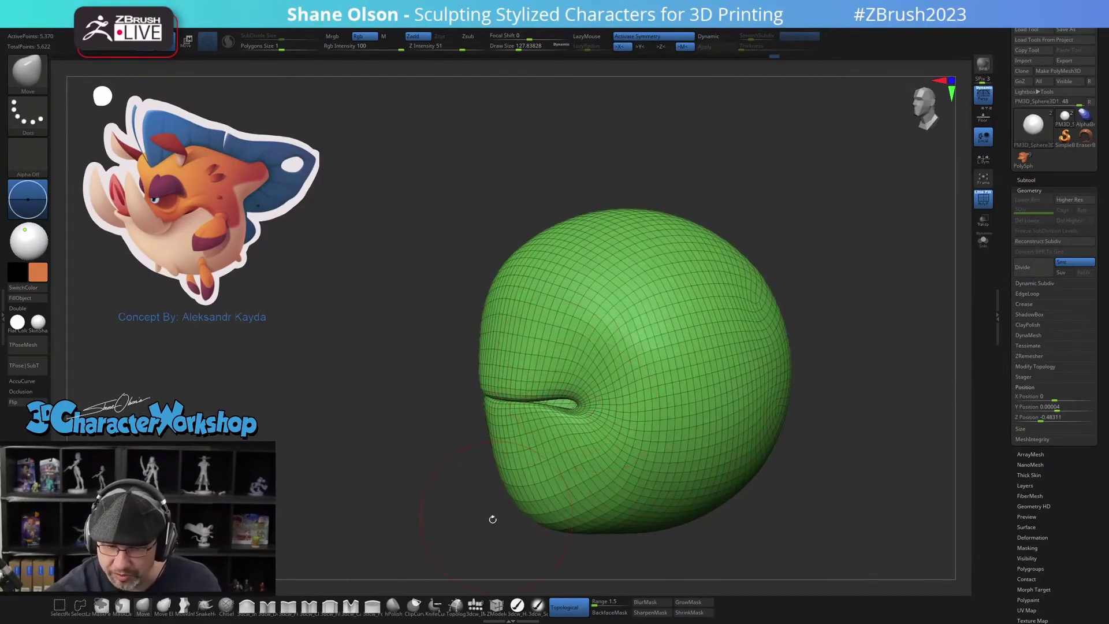
{"action": "right_click_drag", "start_coordinate": [493, 520], "coordinate": [554, 436]}
Step: Switch to the Inflate brush, reduce its Draw Size to about 49 and form a crease beneath the lower lip
{"action": "key", "text": "i"}
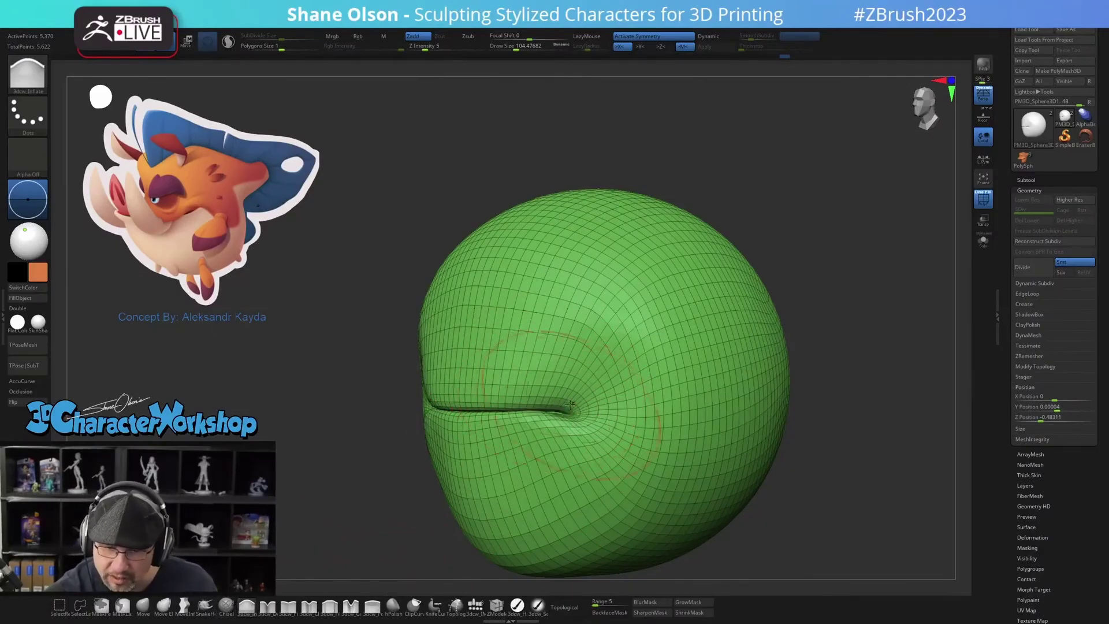
{"action": "left_click_drag", "start_coordinate": [579, 410], "coordinate": [585, 407]}
{"action": "right_click_drag", "start_coordinate": [584, 407], "coordinate": [635, 408], "text": "shift"}
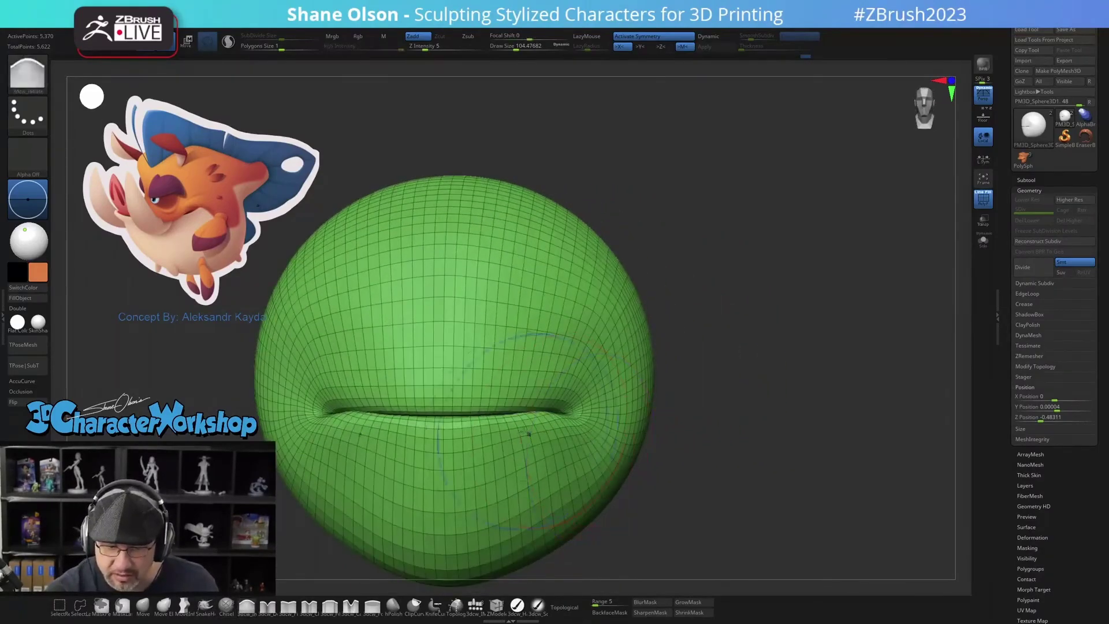
{"action": "right_click_drag", "start_coordinate": [529, 425], "coordinate": [512, 440]}
{"action": "key", "text": "s"}
{"action": "left_click_drag", "start_coordinate": [513, 440], "coordinate": [505, 441]}
{"action": "right_click_drag", "start_coordinate": [505, 438], "coordinate": [530, 420]}
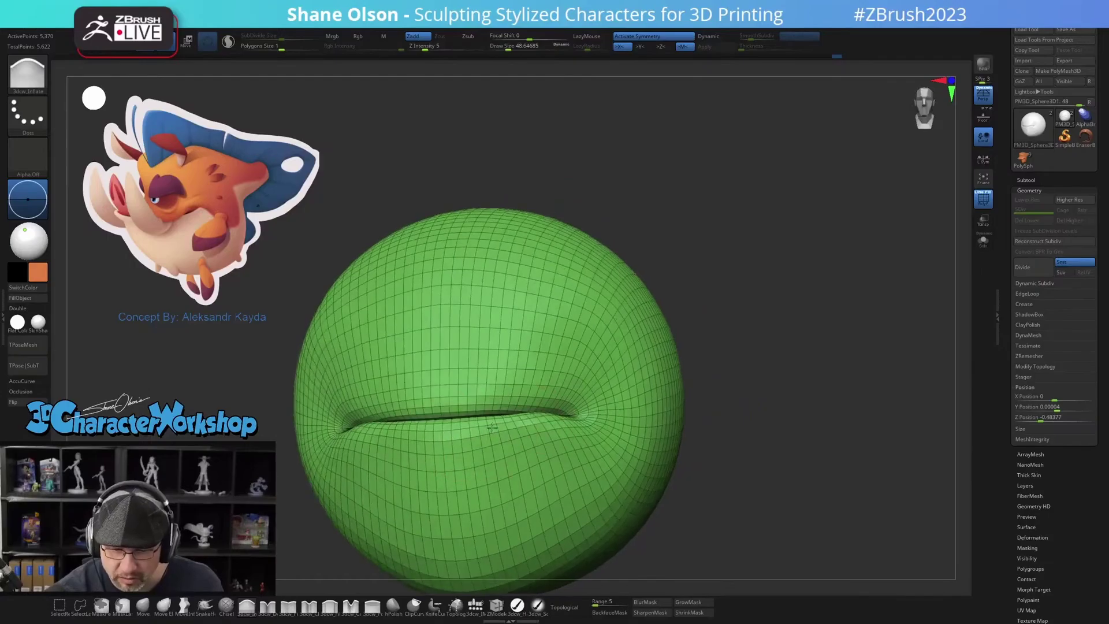
{"action": "left_click_drag", "start_coordinate": [491, 434], "coordinate": [536, 424]}
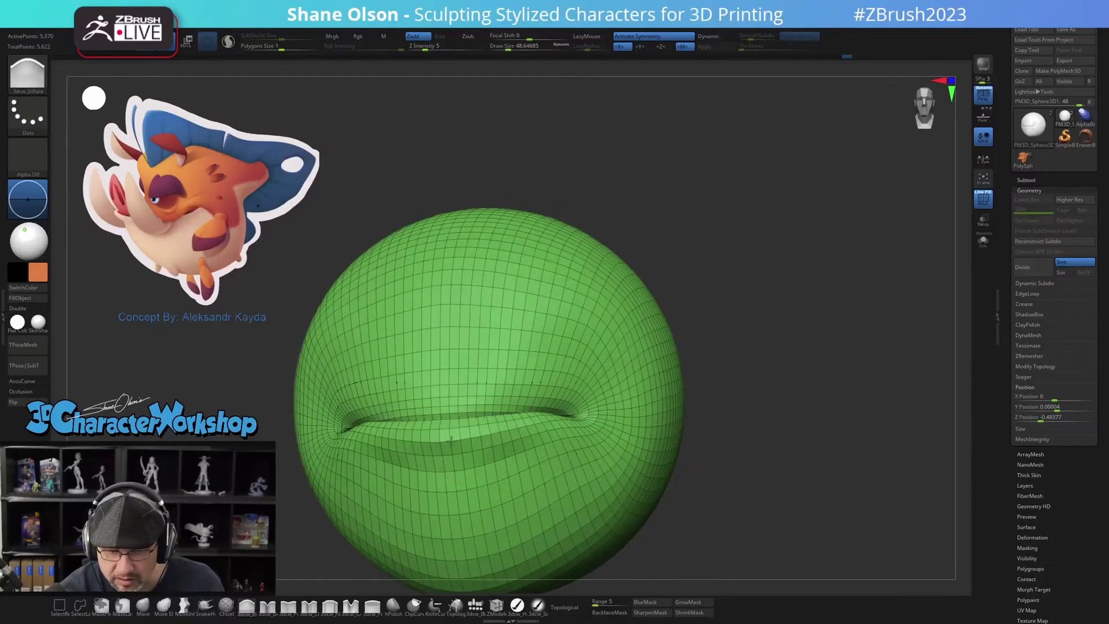
{"action": "mouse_move", "coordinate": [582, 425]}
{"action": "right_mouse_down"}
{"action": "mouse_move", "coordinate": [524, 446]}
{"action": "mouse_move", "coordinate": [537, 412]}
{"action": "mouse_move", "coordinate": [553, 430]}
{"action": "right_mouse_up"}
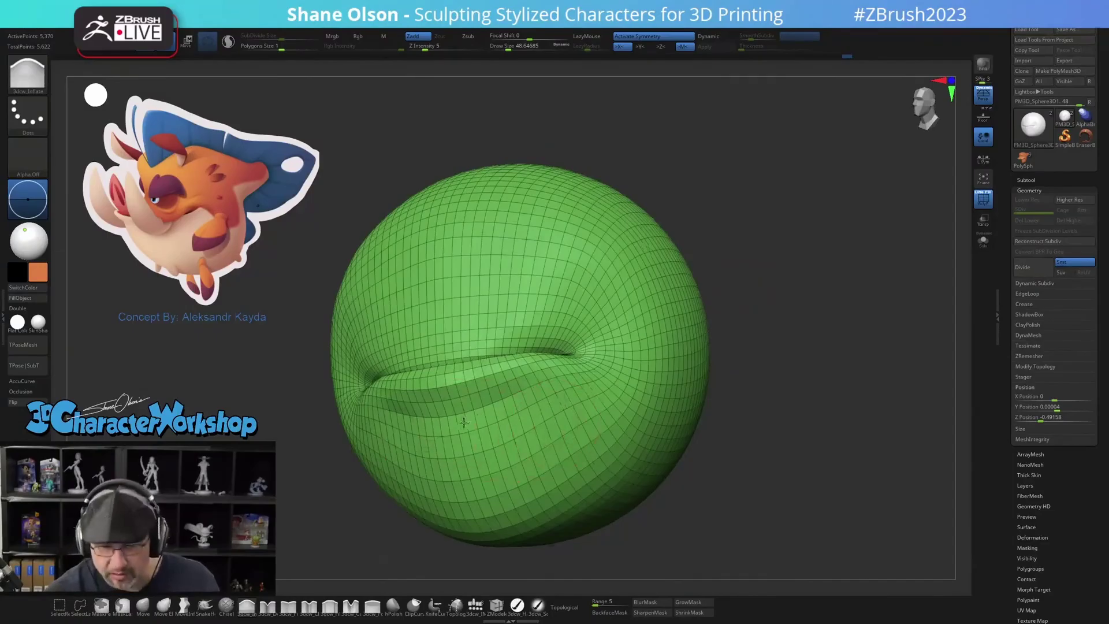
Step: Deepen the crease beneath the lower lip and enlarge the Inflate brush's Draw Size to about 74
{"action": "mouse_move", "coordinate": [464, 422]}
{"action": "left_mouse_down"}
{"action": "mouse_move", "coordinate": [414, 417]}
{"action": "mouse_move", "coordinate": [441, 424]}
{"action": "mouse_move", "coordinate": [510, 403]}
{"action": "left_mouse_up"}
{"action": "right_click_drag", "start_coordinate": [546, 402], "coordinate": [512, 412]}
{"action": "key", "text": "s"}
{"action": "left_click_drag", "start_coordinate": [509, 476], "coordinate": [514, 475]}
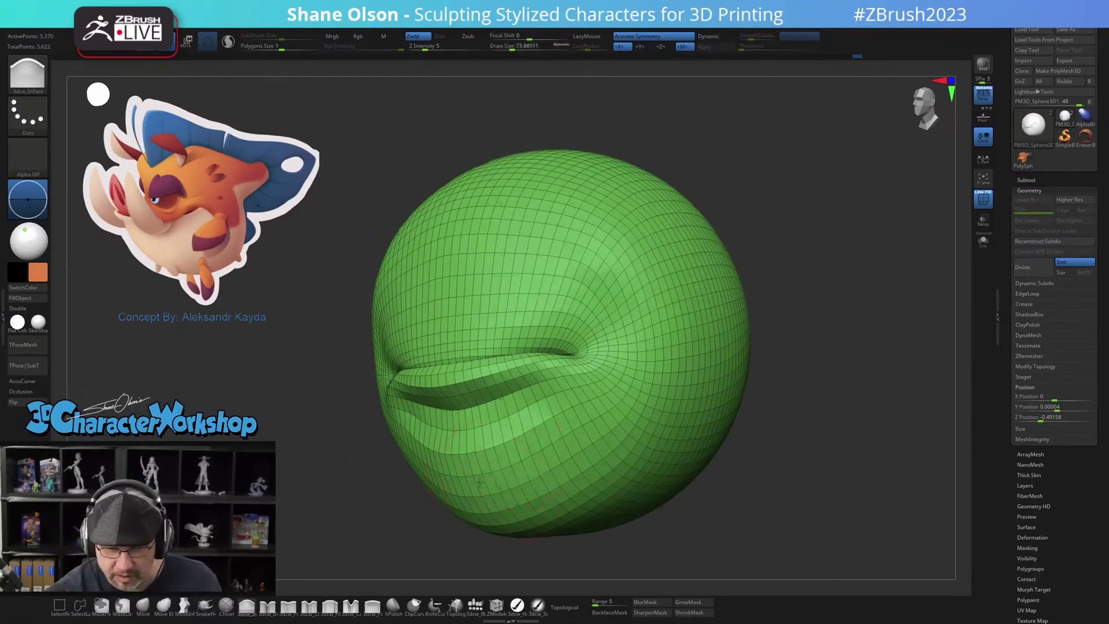
{"action": "right_click_drag", "start_coordinate": [505, 481], "coordinate": [538, 347]}
Step: Select the Move brush, activate Dynamic Subdiv, hide the wireframe and smooth the surface above the mouth
{"action": "key", "text": "b"}
{"action": "key", "text": "m"}
{"action": "key", "text": "v"}
{"action": "mouse_move", "coordinate": [370, 359]}
{"action": "right_mouse_down"}
{"action": "mouse_move", "coordinate": [497, 364]}
{"action": "mouse_move", "coordinate": [540, 378]}
{"action": "right_mouse_up"}
{"action": "key", "text": "d"}
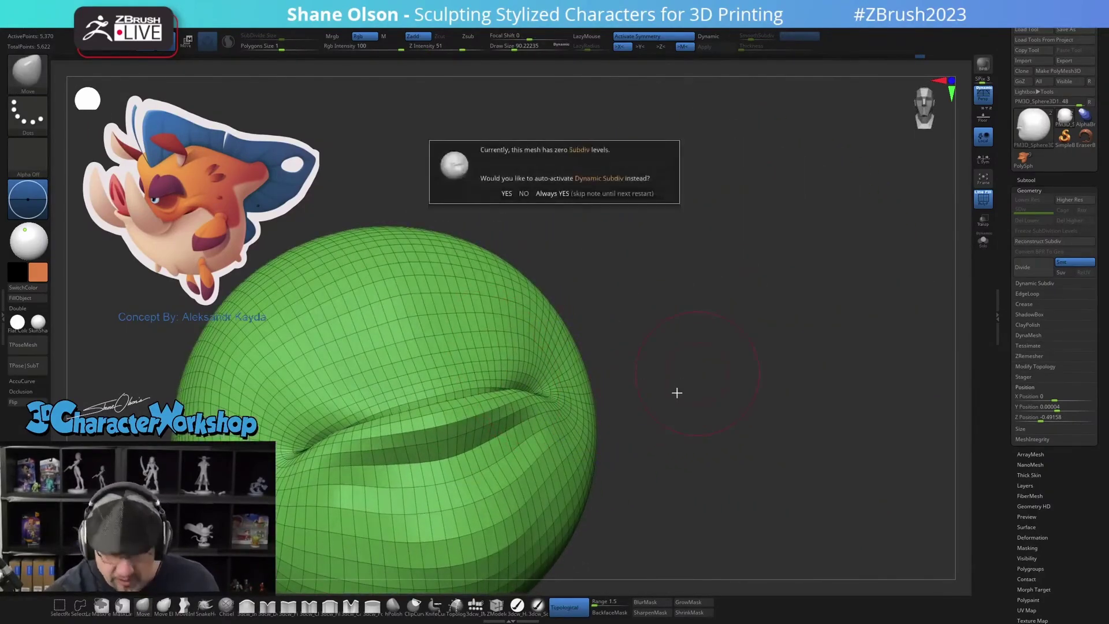
{"action": "left_click", "coordinate": [507, 193]}
{"action": "mouse_move", "coordinate": [686, 424]}
{"action": "right_mouse_down"}
{"action": "mouse_move", "coordinate": [706, 416]}
{"action": "mouse_move", "coordinate": [520, 491]}
{"action": "mouse_move", "coordinate": [498, 518]}
{"action": "mouse_move", "coordinate": [750, 443]}
{"action": "mouse_move", "coordinate": [701, 467]}
{"action": "right_mouse_up"}
{"action": "key", "text": "shift+f"}
{"action": "left_click_drag", "start_coordinate": [578, 312], "coordinate": [606, 319], "text": "shift"}
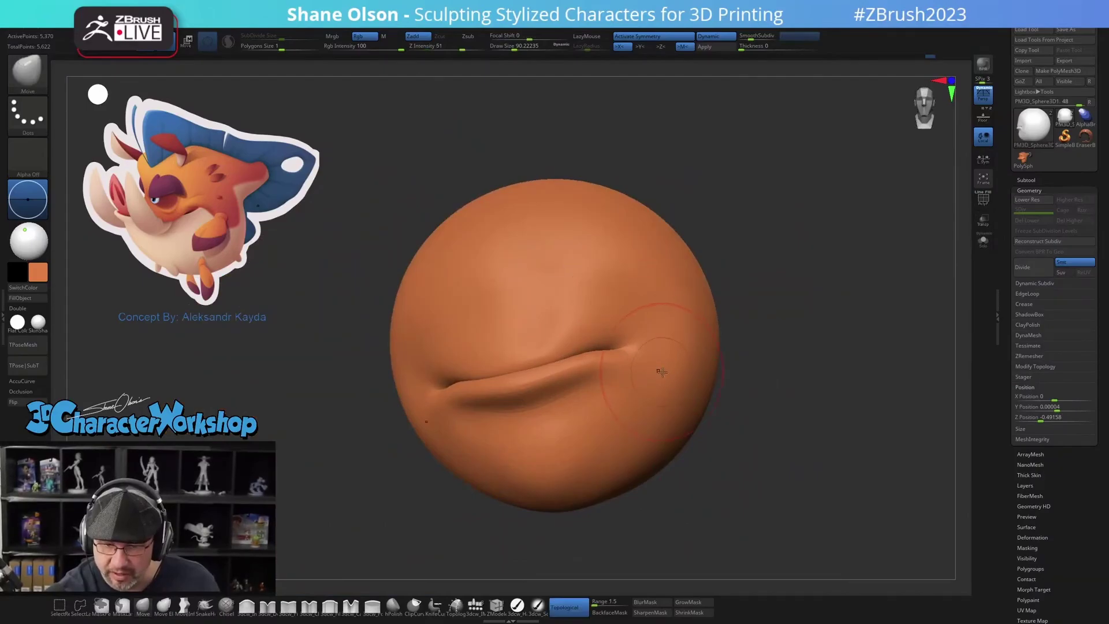
Step: Build up the upper lip near the mouth corners with the Inflate brush
{"action": "right_click_drag", "start_coordinate": [540, 501], "coordinate": [462, 512]}
{"action": "left_click", "coordinate": [247, 605]}
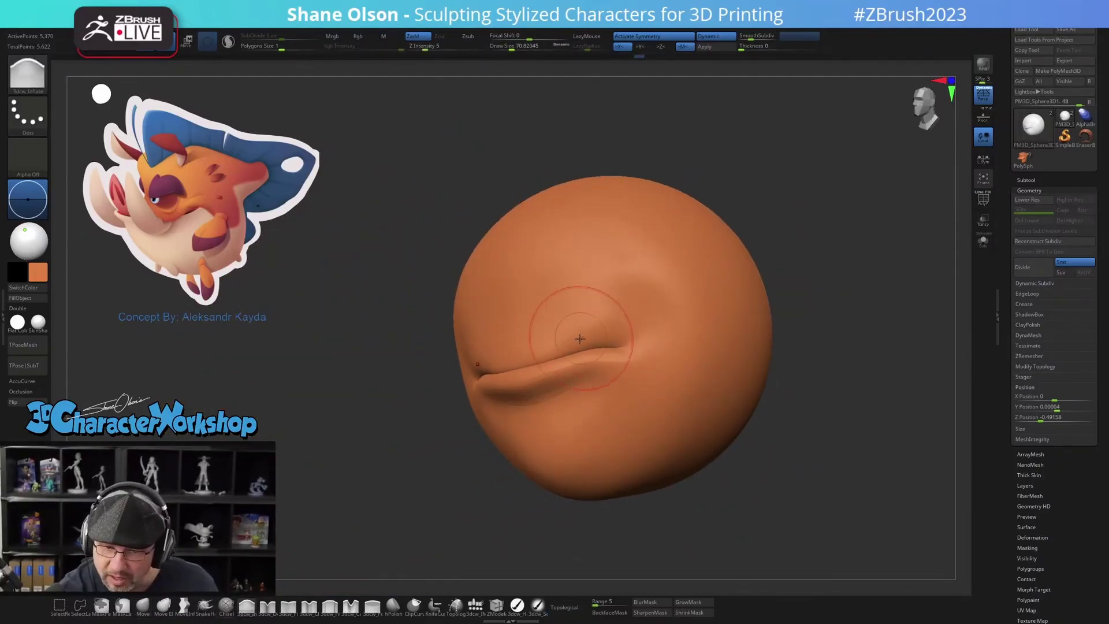
{"action": "left_click_drag", "start_coordinate": [599, 346], "coordinate": [631, 339]}
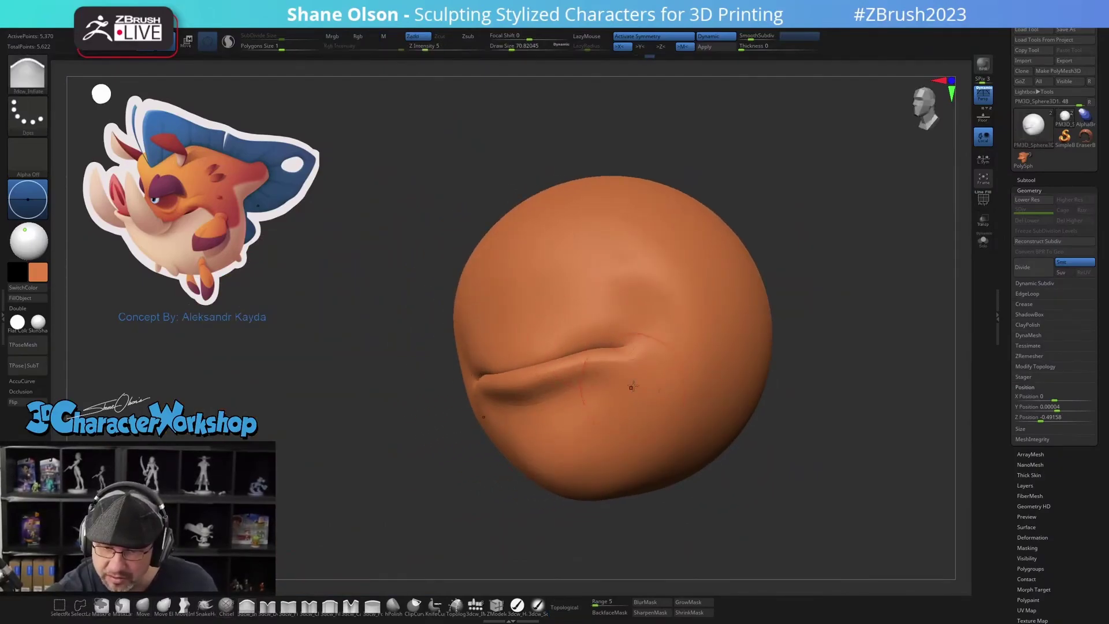
{"action": "right_click_drag", "start_coordinate": [601, 523], "coordinate": [690, 509], "text": "shift"}
Step: Reshape the mouth corners with the Move brush, reducing its Draw Size to about 56
{"action": "left_click", "coordinate": [143, 605]}
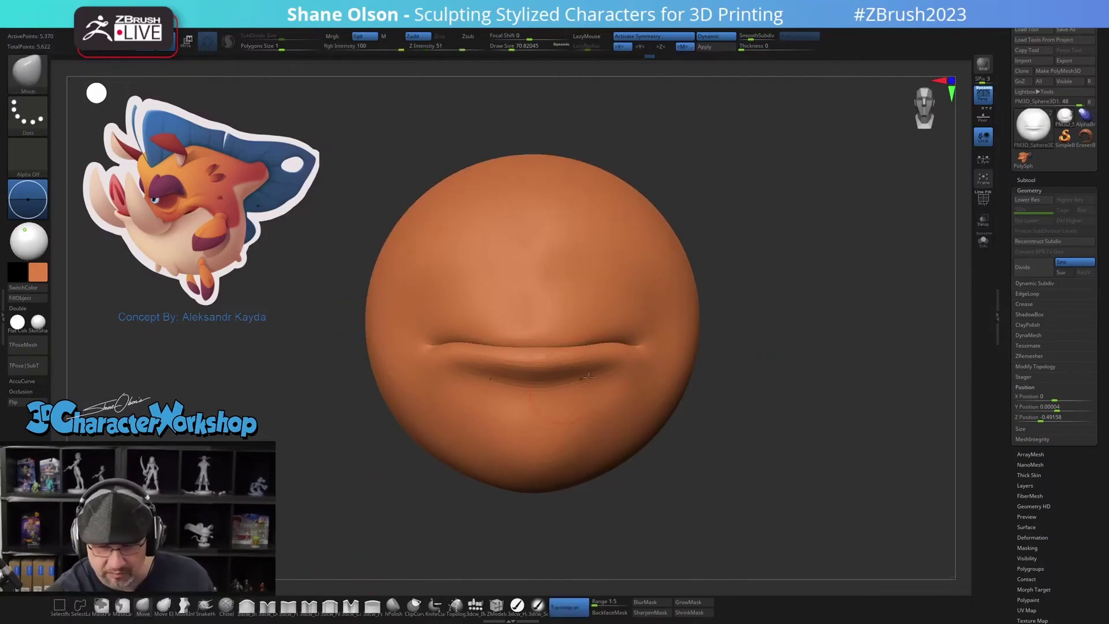
{"action": "right_click_drag", "start_coordinate": [752, 359], "coordinate": [632, 339]}
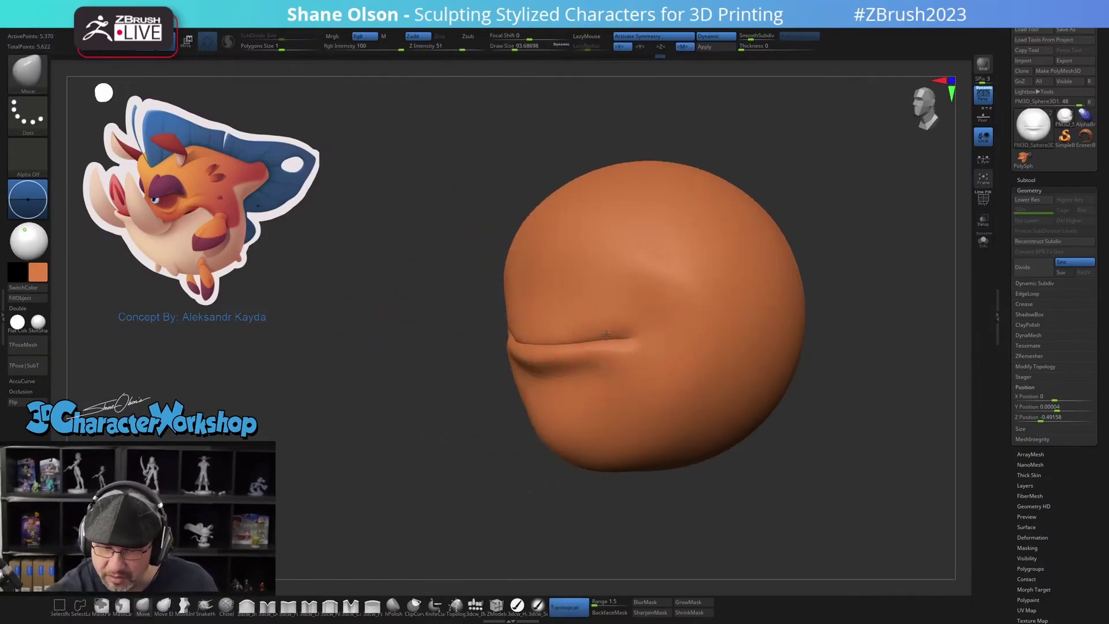
{"action": "mouse_move", "coordinate": [615, 322]}
{"action": "right_mouse_down", "text": "shift"}
{"action": "mouse_move", "coordinate": [693, 384]}
{"action": "mouse_move", "coordinate": [664, 369]}
{"action": "mouse_move", "coordinate": [653, 329]}
{"action": "right_mouse_up", "text": "shift"}
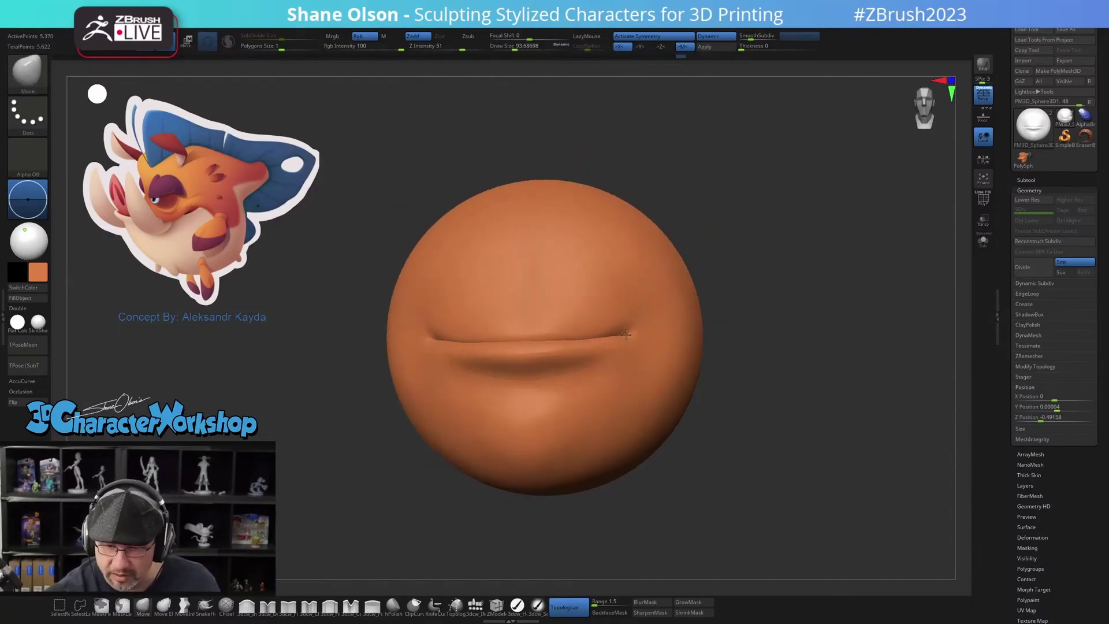
{"action": "key", "text": "s"}
{"action": "left_click_drag", "start_coordinate": [630, 332], "coordinate": [624, 332]}
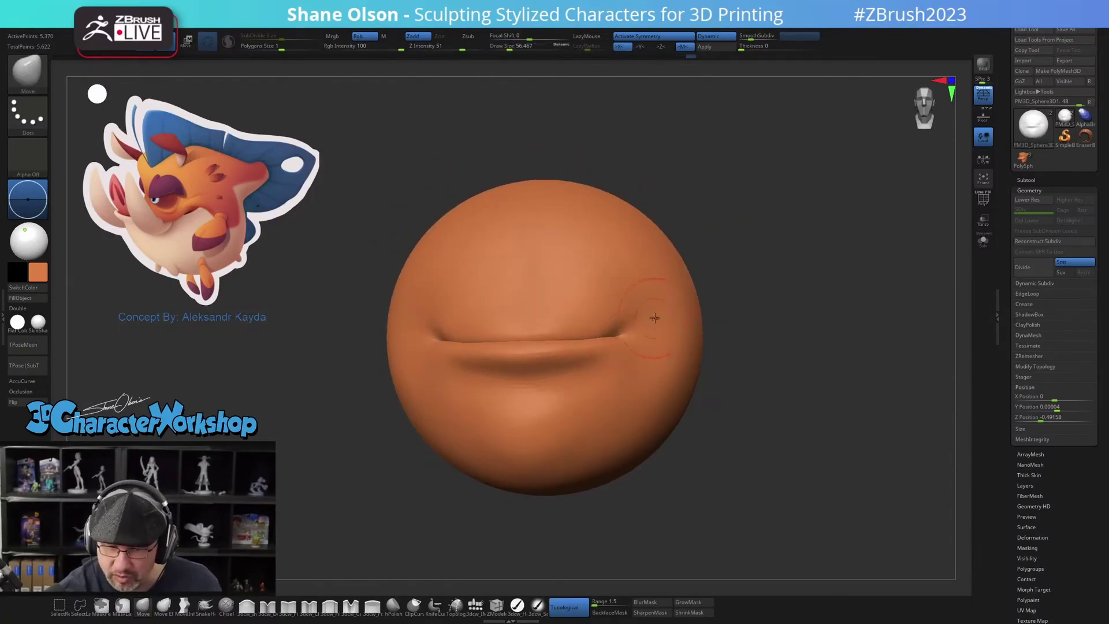
{"action": "right_click_drag", "start_coordinate": [655, 318], "coordinate": [638, 327]}
Step: Switch to the Inflate brush to puff up the mouth corners, and smooth the surrounding cheek surface
{"action": "left_click", "coordinate": [247, 607]}
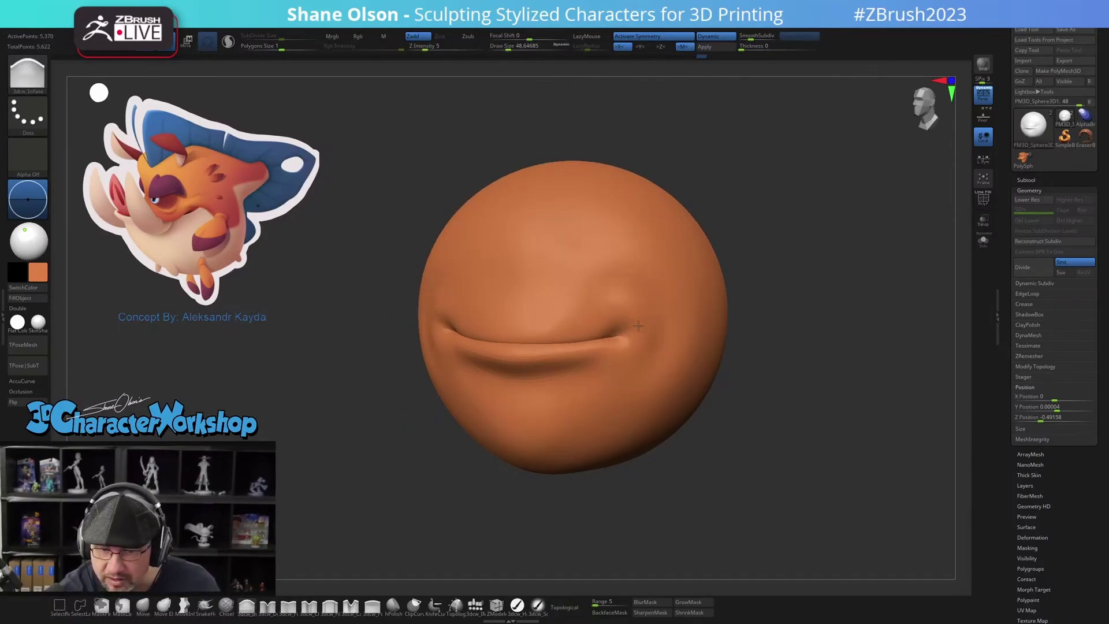
{"action": "mouse_move", "coordinate": [654, 366]}
{"action": "right_mouse_down"}
{"action": "mouse_move", "coordinate": [674, 372]}
{"action": "mouse_move", "coordinate": [657, 377]}
{"action": "right_mouse_up"}
{"action": "left_click_drag", "start_coordinate": [628, 343], "coordinate": [613, 346], "text": "shift"}
{"action": "mouse_move", "coordinate": [613, 387]}
{"action": "right_mouse_down"}
{"action": "mouse_move", "coordinate": [620, 404]}
{"action": "mouse_move", "coordinate": [654, 396]}
{"action": "mouse_move", "coordinate": [631, 384]}
{"action": "right_mouse_up"}
{"action": "left_click_drag", "start_coordinate": [660, 303], "coordinate": [646, 280], "text": "shift"}
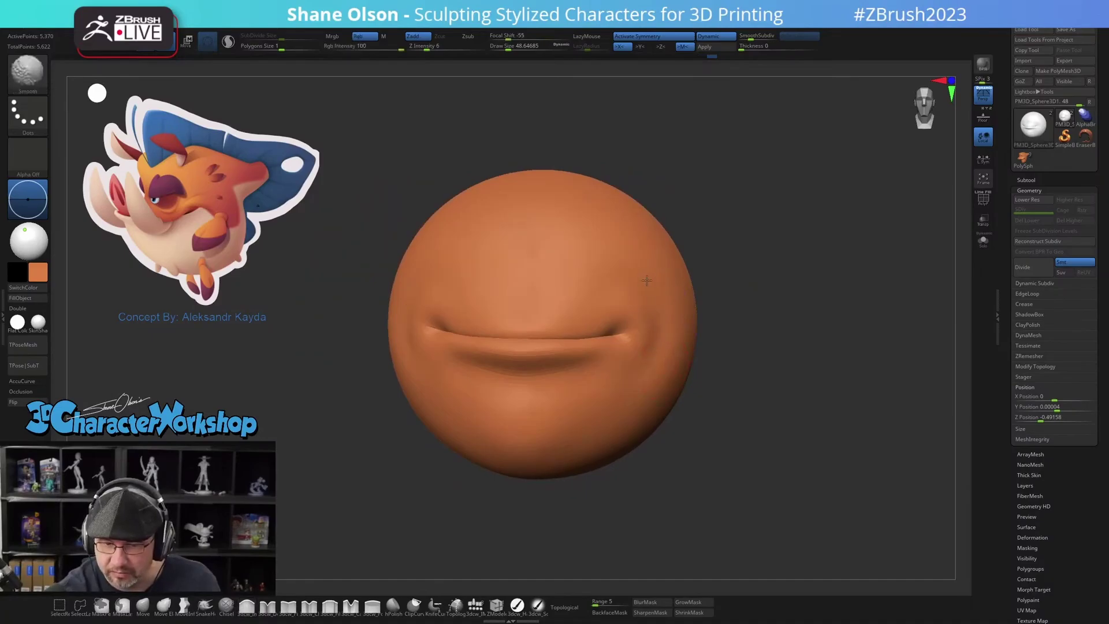
Step: Select the Pinch brush and reduce its Draw Size to about 35 for working along the lips
{"action": "right_click_drag", "start_coordinate": [625, 284], "coordinate": [528, 317]}
{"action": "mouse_move", "coordinate": [578, 370]}
{"action": "right_mouse_down"}
{"action": "mouse_move", "coordinate": [603, 427]}
{"action": "mouse_move", "coordinate": [653, 401]}
{"action": "mouse_move", "coordinate": [666, 425]}
{"action": "mouse_move", "coordinate": [695, 396]}
{"action": "mouse_move", "coordinate": [679, 399]}
{"action": "mouse_move", "coordinate": [750, 383]}
{"action": "right_mouse_up"}
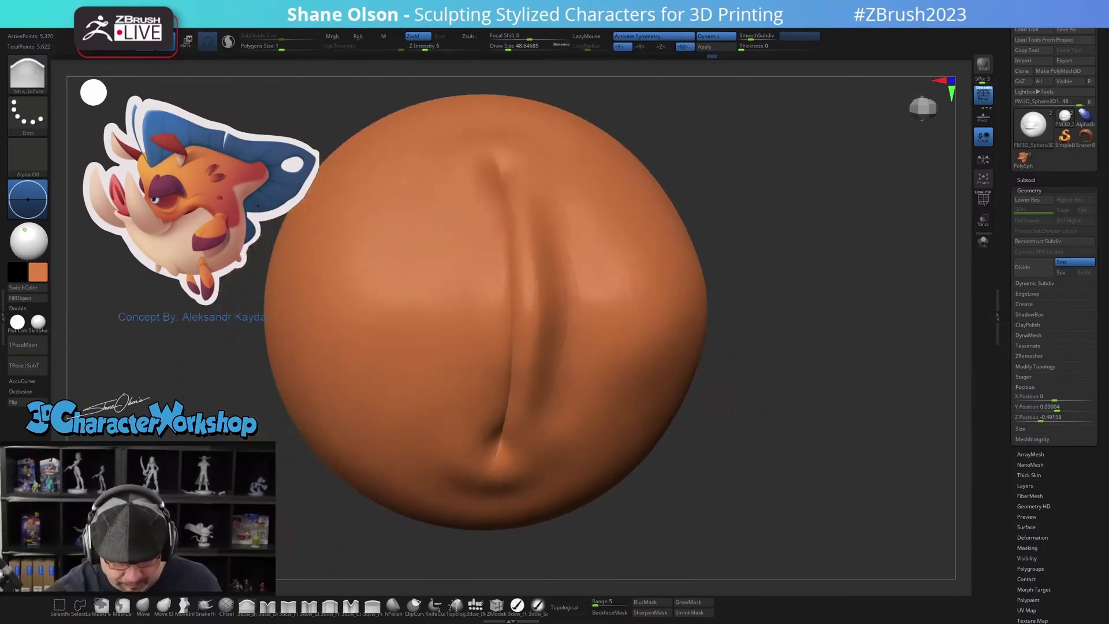
{"action": "left_click", "coordinate": [288, 606]}
{"action": "right_click_drag", "start_coordinate": [389, 168], "coordinate": [537, 297]}
{"action": "key", "text": "s"}
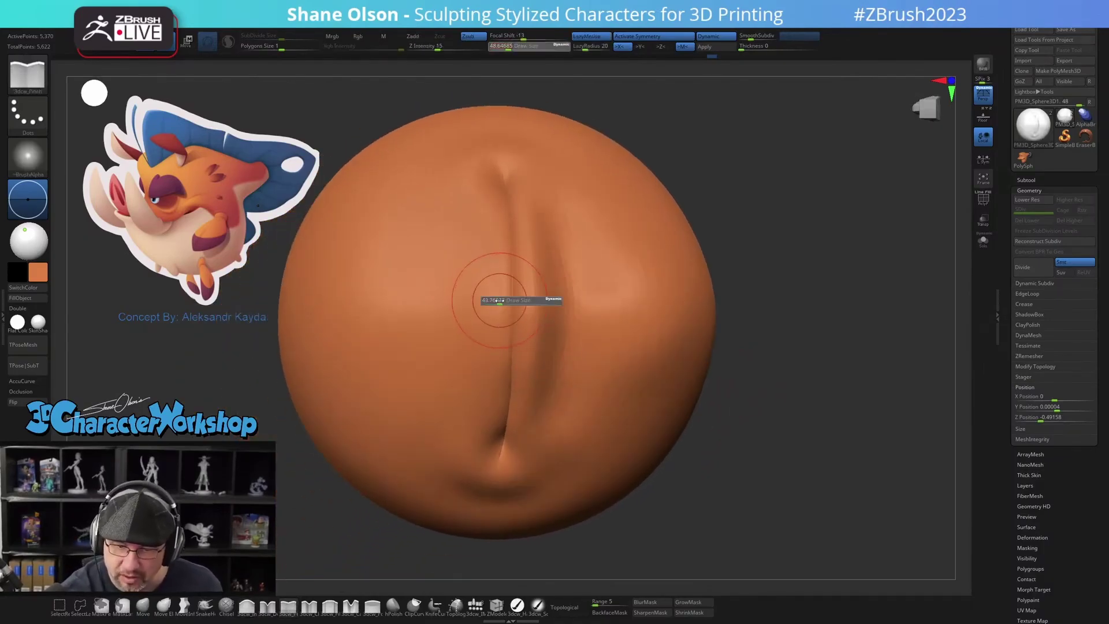
{"action": "left_click_drag", "start_coordinate": [499, 301], "coordinate": [497, 300]}
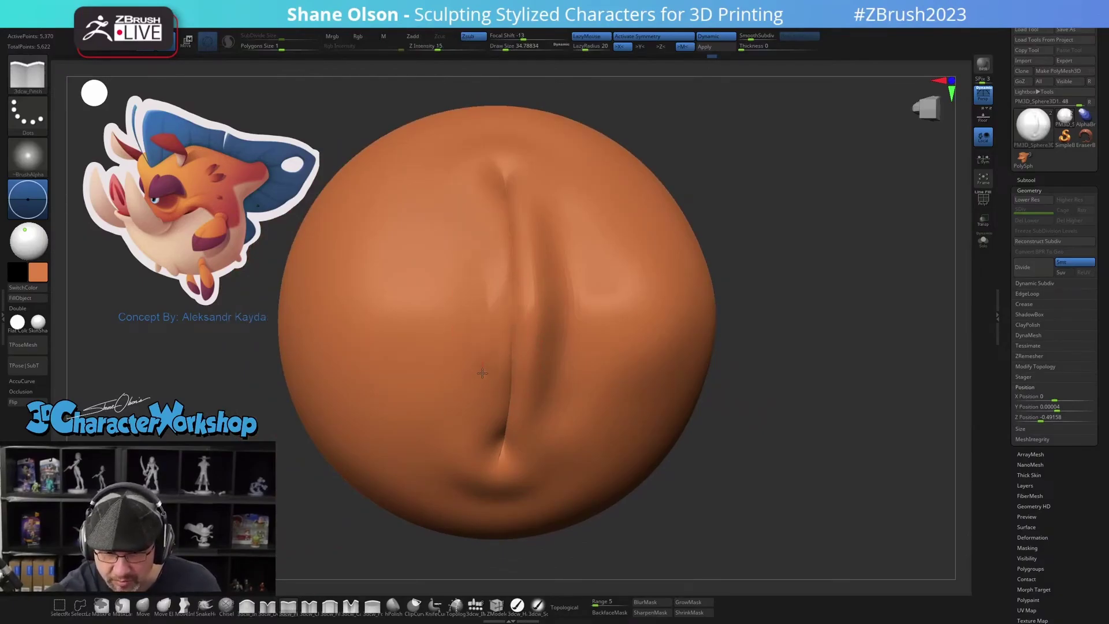
Step: Try to sharpen the upper lip's edge with Pinch strokes and undo them
{"action": "mouse_move", "coordinate": [492, 434]}
{"action": "right_mouse_down"}
{"action": "mouse_move", "coordinate": [589, 396]}
{"action": "mouse_move", "coordinate": [564, 381]}
{"action": "right_mouse_up"}
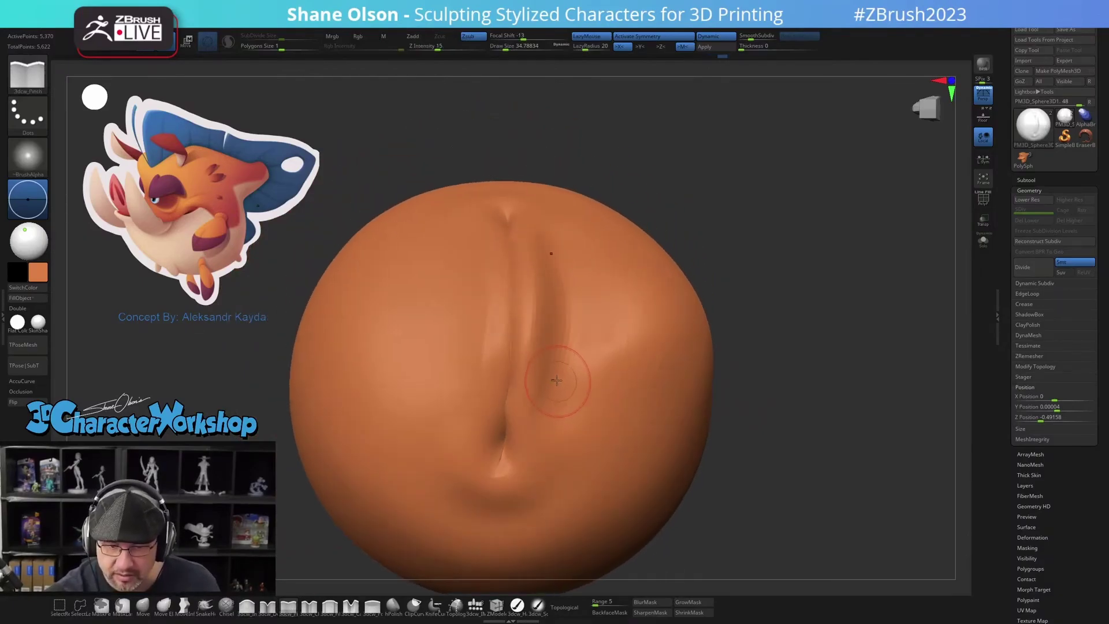
{"action": "right_click_drag", "start_coordinate": [503, 286], "coordinate": [501, 310]}
{"action": "left_click_drag", "start_coordinate": [493, 293], "coordinate": [477, 351]}
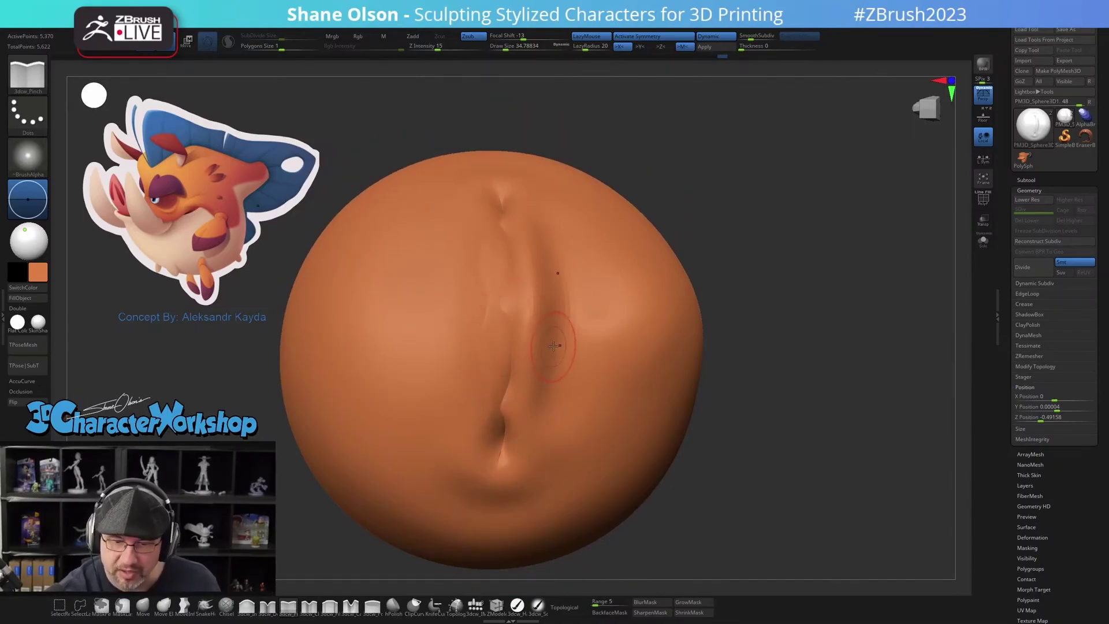
{"action": "key", "text": "ctrl+z"}
{"action": "key", "text": "ctrl+z"}
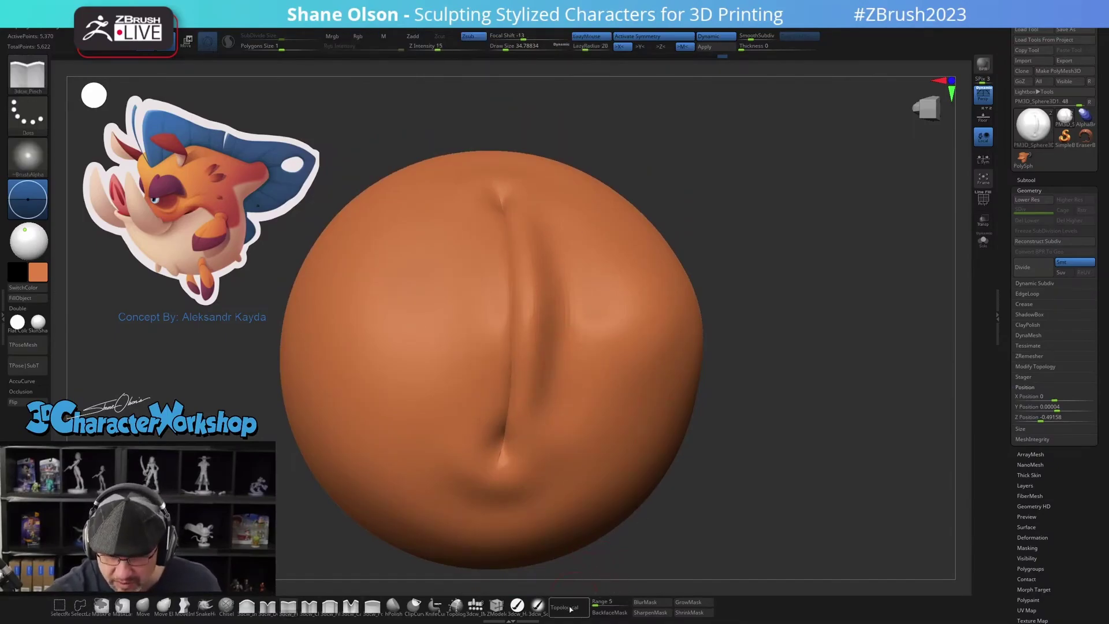
Step: Enable Topological masking with a Range of 1.5 for the Pinch brush and stroke along the upper lip's edge
{"action": "left_click", "coordinate": [572, 608]}
{"action": "left_click", "coordinate": [605, 600]}
{"action": "type", "text": "1."}
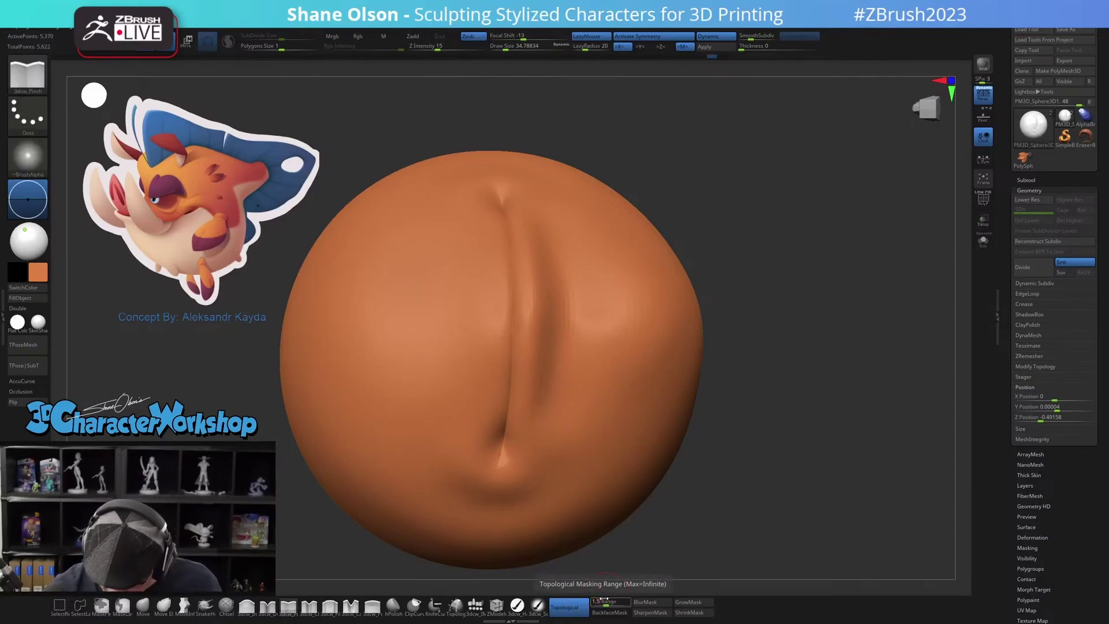
{"action": "key", "text": "Return"}
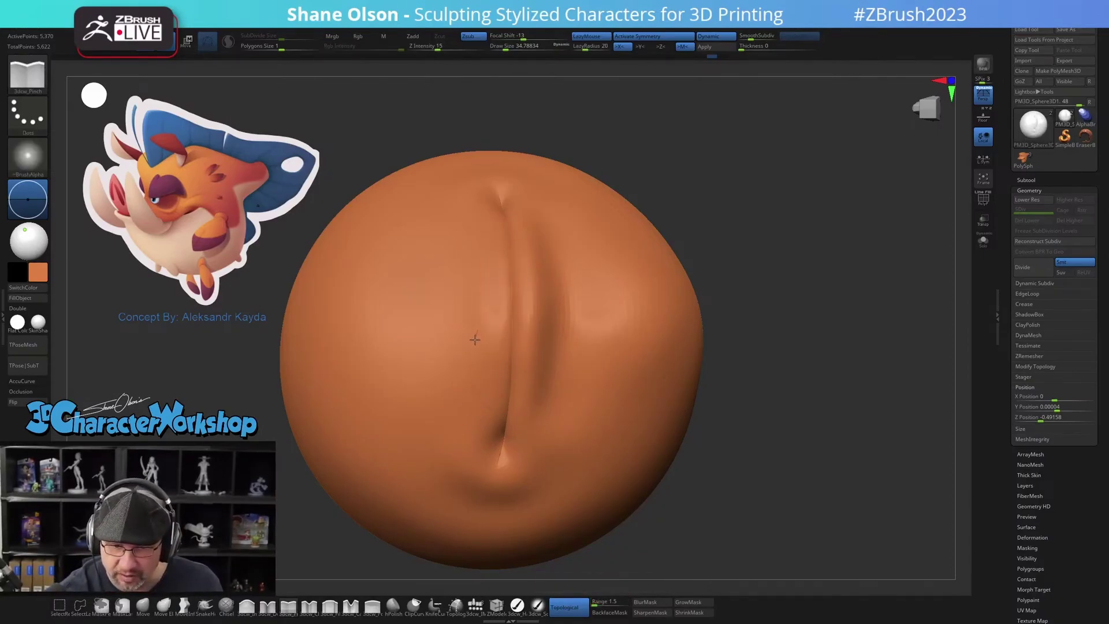
{"action": "right_click_drag", "start_coordinate": [484, 313], "coordinate": [502, 309]}
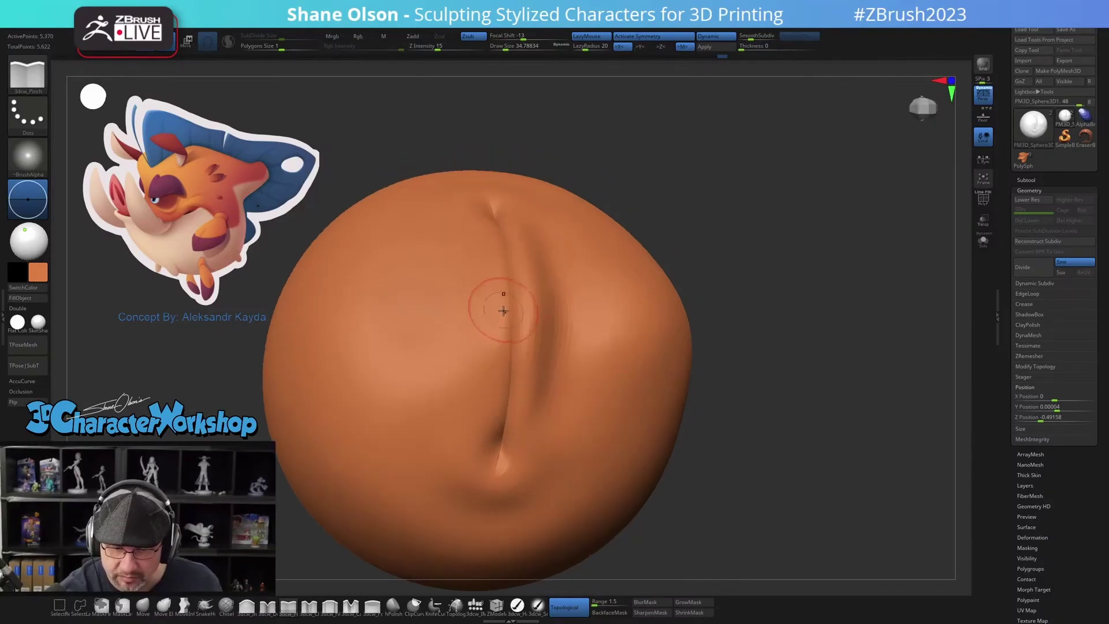
{"action": "left_click_drag", "start_coordinate": [483, 314], "coordinate": [492, 438]}
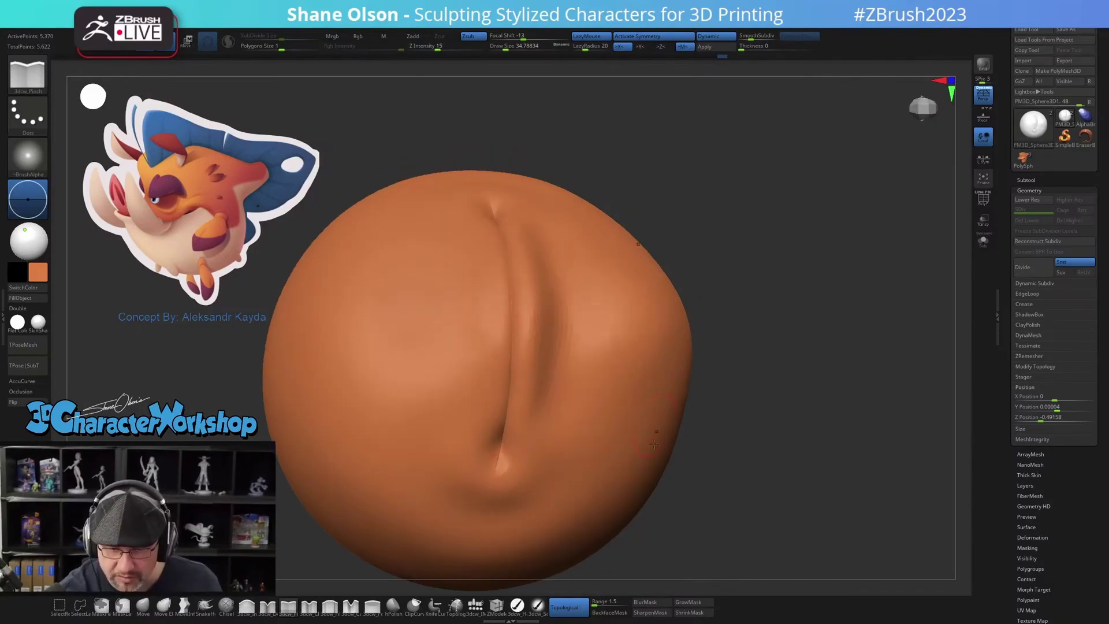
Step: Turn off Topological masking and pinch the upper lip into a crisp edge from its middle to the mouth corner
{"action": "left_click", "coordinate": [572, 607]}
{"action": "left_click_drag", "start_coordinate": [485, 307], "coordinate": [481, 344]}
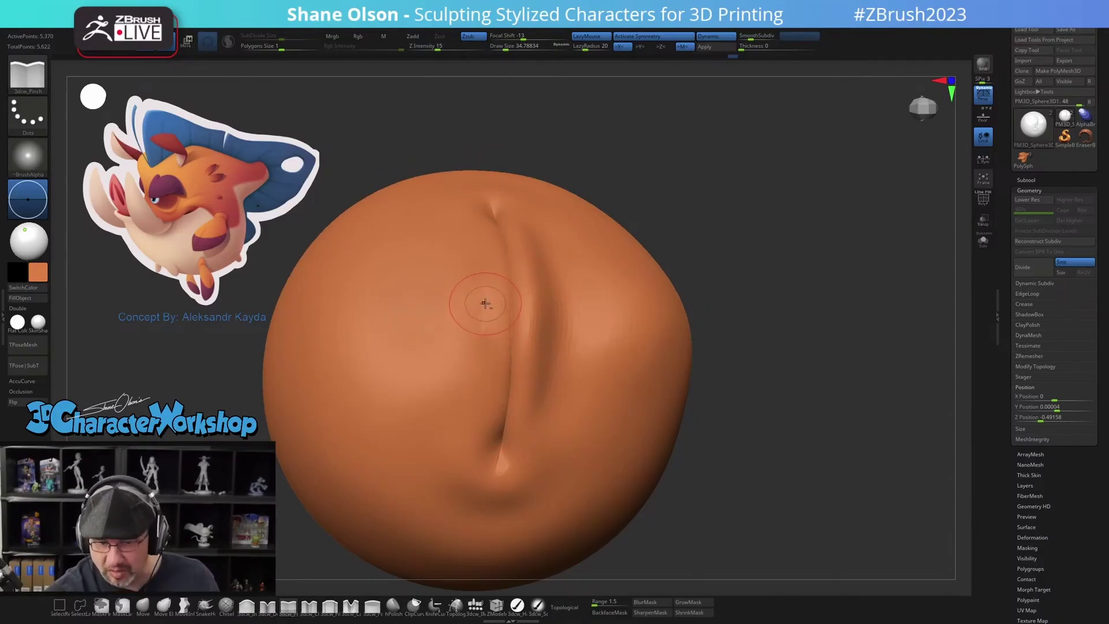
{"action": "left_click_drag", "start_coordinate": [485, 304], "coordinate": [481, 328]}
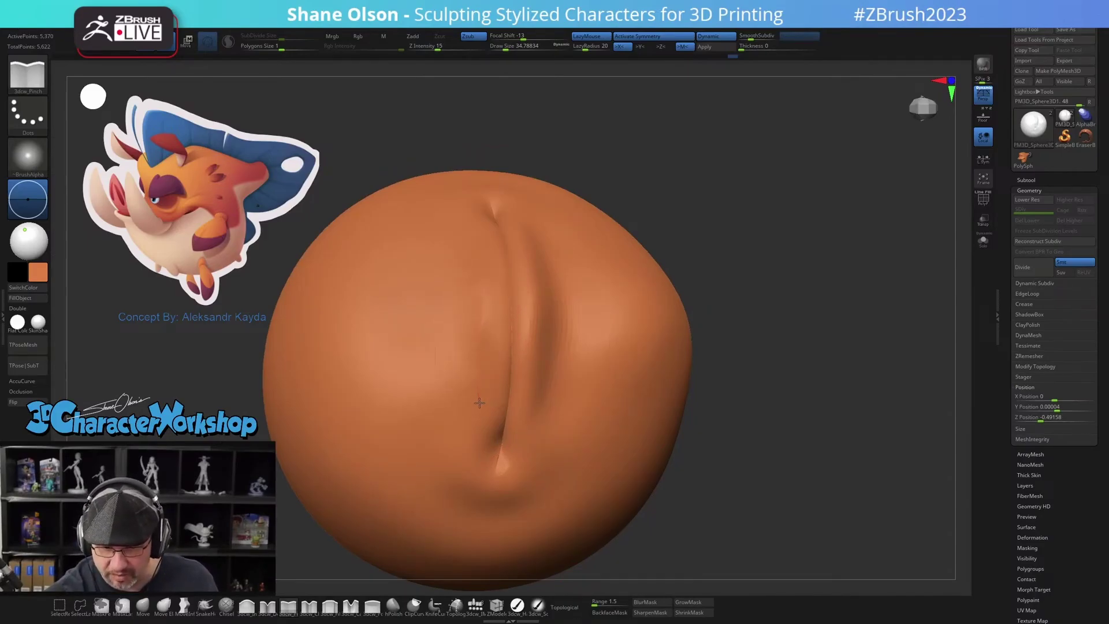
{"action": "mouse_move", "coordinate": [487, 472]}
{"action": "right_mouse_down"}
{"action": "mouse_move", "coordinate": [595, 417]}
{"action": "mouse_move", "coordinate": [688, 405]}
{"action": "mouse_move", "coordinate": [593, 430]}
{"action": "mouse_move", "coordinate": [532, 379]}
{"action": "mouse_move", "coordinate": [500, 301]}
{"action": "right_mouse_up"}
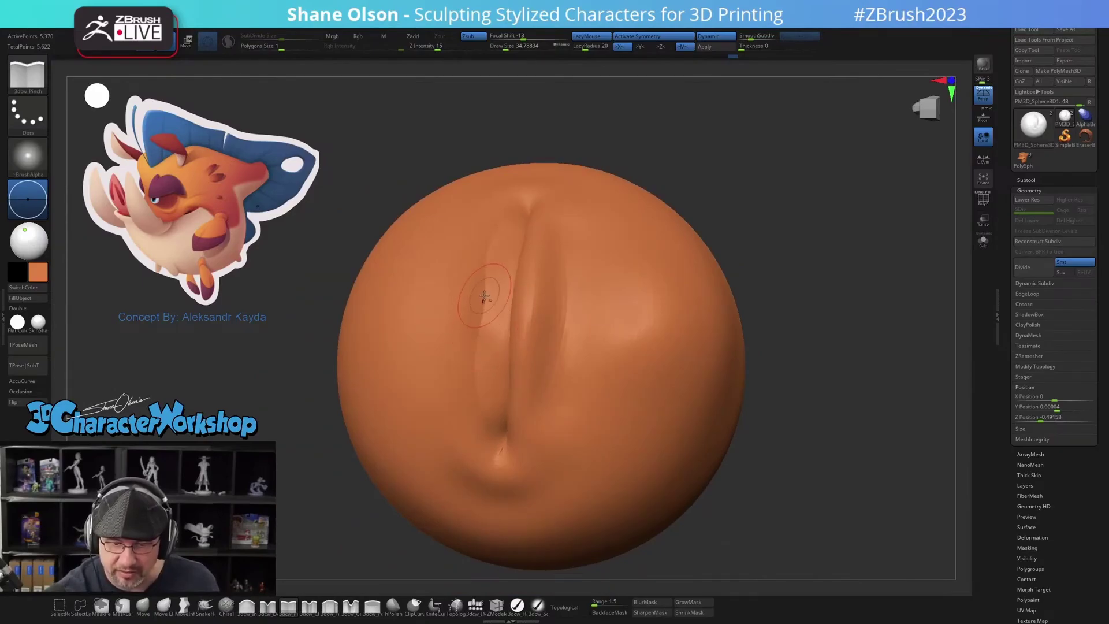
{"action": "left_click_drag", "start_coordinate": [484, 297], "coordinate": [474, 342]}
{"action": "left_click_drag", "start_coordinate": [484, 396], "coordinate": [501, 469]}
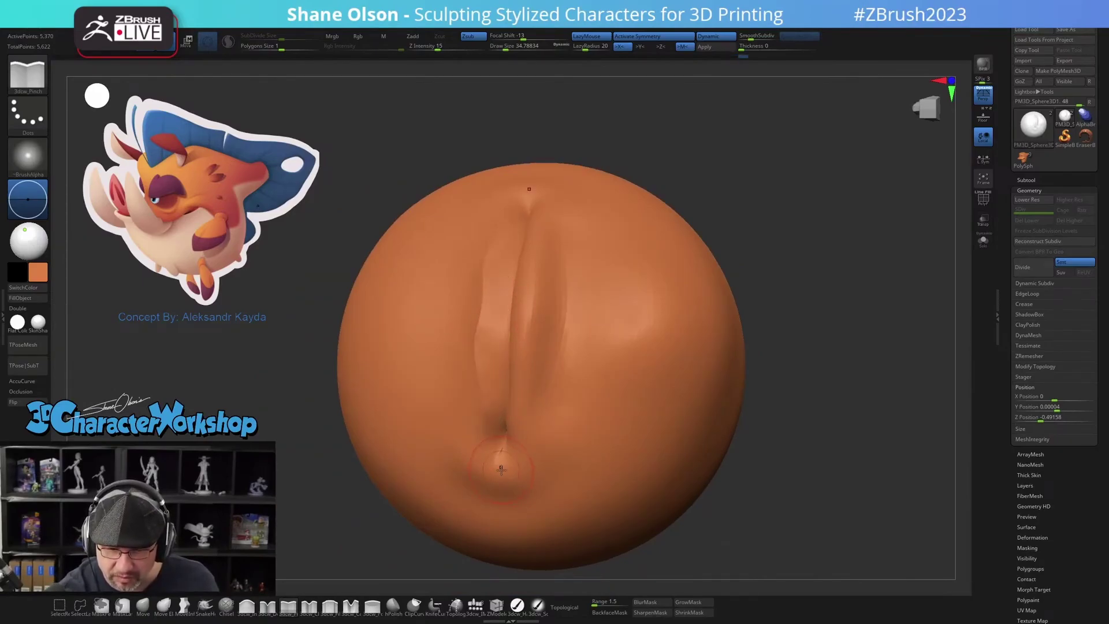
{"action": "mouse_move", "coordinate": [606, 414]}
{"action": "right_mouse_down"}
{"action": "mouse_move", "coordinate": [633, 388]}
{"action": "mouse_move", "coordinate": [598, 355]}
{"action": "mouse_move", "coordinate": [584, 292]}
{"action": "right_mouse_up"}
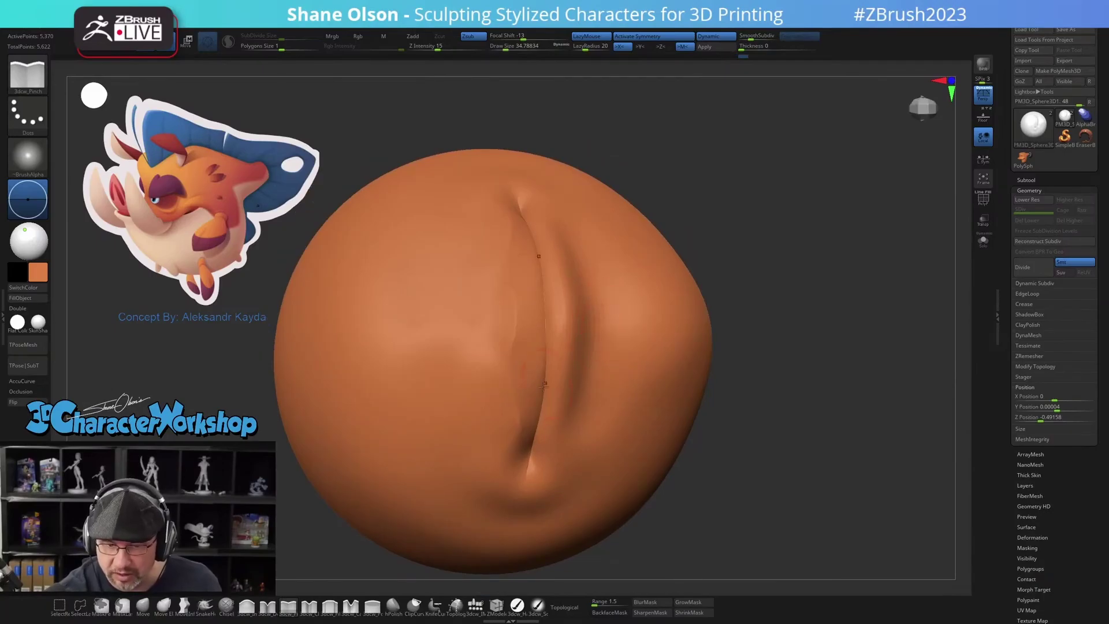
Step: Carve the crease beneath the lower lip deeper with the inverted Inflate brush at a Draw Size of about 41
{"action": "left_click", "coordinate": [247, 605]}
{"action": "key", "text": "s"}
{"action": "left_click_drag", "start_coordinate": [589, 330], "coordinate": [591, 331]}
{"action": "right_click_drag", "start_coordinate": [590, 328], "coordinate": [571, 319]}
{"action": "mouse_move", "coordinate": [568, 266]}
{"action": "left_mouse_down", "text": "alt"}
{"action": "mouse_move", "coordinate": [562, 245]}
{"action": "mouse_move", "coordinate": [584, 333]}
{"action": "left_mouse_up", "text": "alt"}
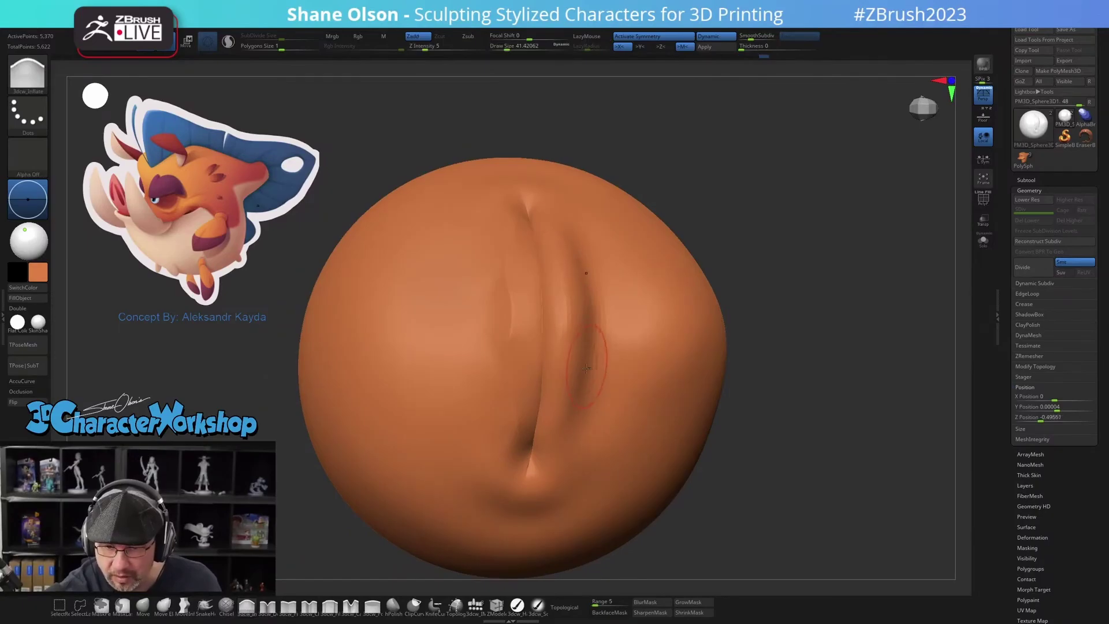
Step: Try to sharpen the crease beneath the lower lip with a Pinch stroke and undo it
{"action": "left_click", "coordinate": [288, 605]}
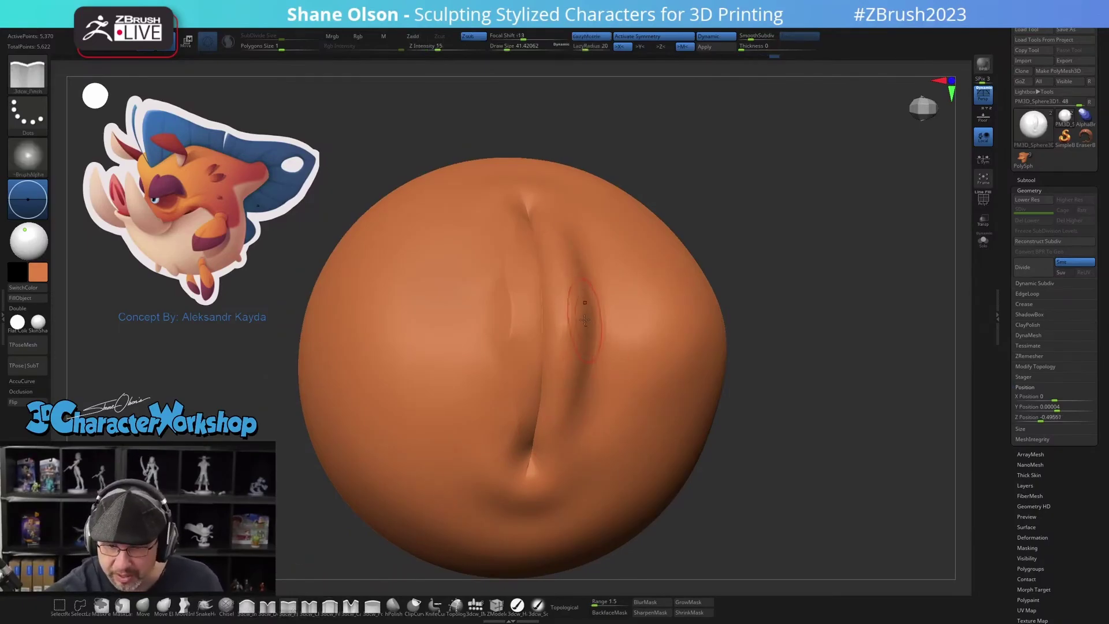
{"action": "mouse_move", "coordinate": [578, 285]}
{"action": "left_mouse_down"}
{"action": "mouse_move", "coordinate": [582, 361]}
{"action": "mouse_move", "coordinate": [553, 431]}
{"action": "left_mouse_up"}
{"action": "key", "text": "ctrl+z"}
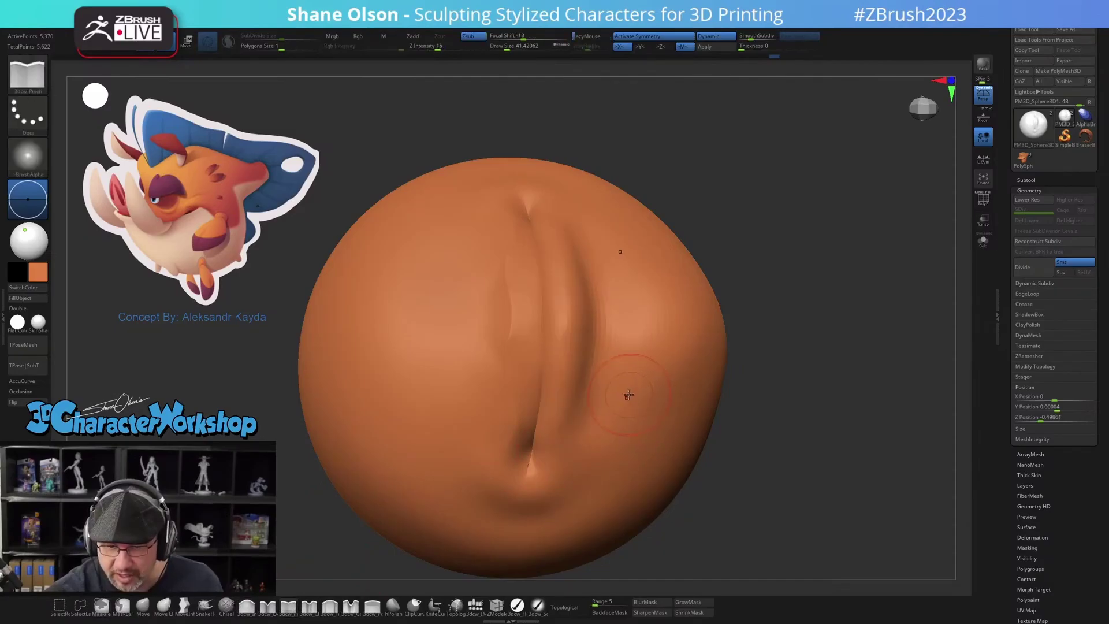
Step: Pinch the lower lip's lower edge into a crisper line with a stroke at a reduced Draw Size
{"action": "key", "text": "s"}
{"action": "left_click_drag", "start_coordinate": [621, 389], "coordinate": [616, 389]}
{"action": "left_click_drag", "start_coordinate": [578, 297], "coordinate": [571, 373]}
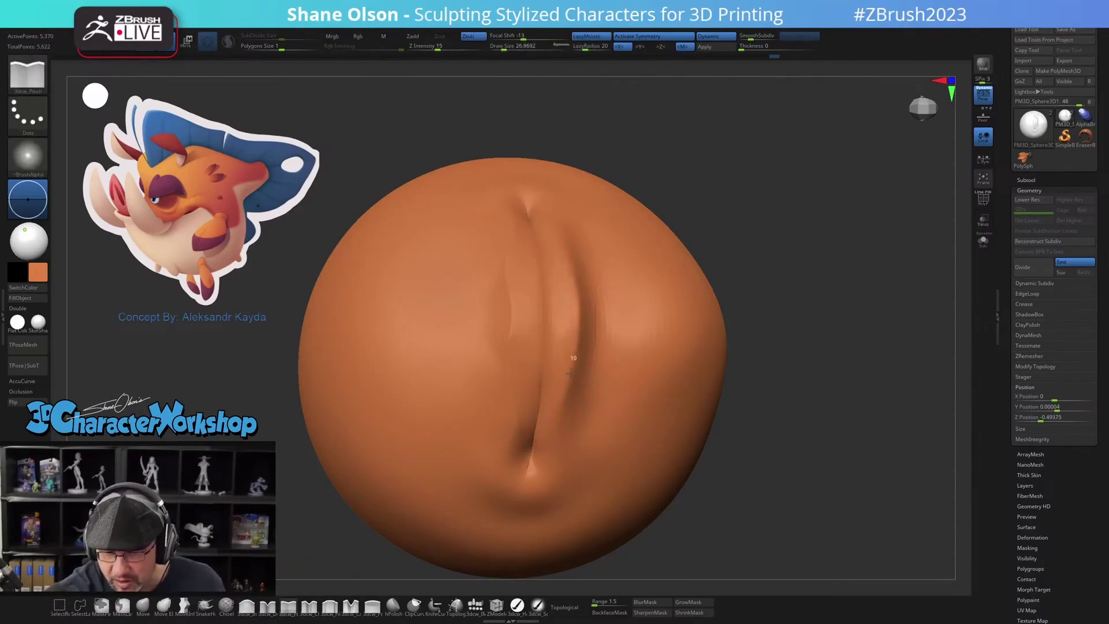
Step: Smooth the middle of the upper lip, showing the PolyFrame wireframe to check the mesh between smoothing strokes
{"action": "mouse_move", "coordinate": [640, 414]}
{"action": "right_mouse_down"}
{"action": "mouse_move", "coordinate": [665, 324]}
{"action": "mouse_move", "coordinate": [674, 342]}
{"action": "mouse_move", "coordinate": [715, 291]}
{"action": "mouse_move", "coordinate": [704, 456]}
{"action": "mouse_move", "coordinate": [688, 471]}
{"action": "mouse_move", "coordinate": [751, 459]}
{"action": "mouse_move", "coordinate": [578, 393]}
{"action": "right_mouse_up"}
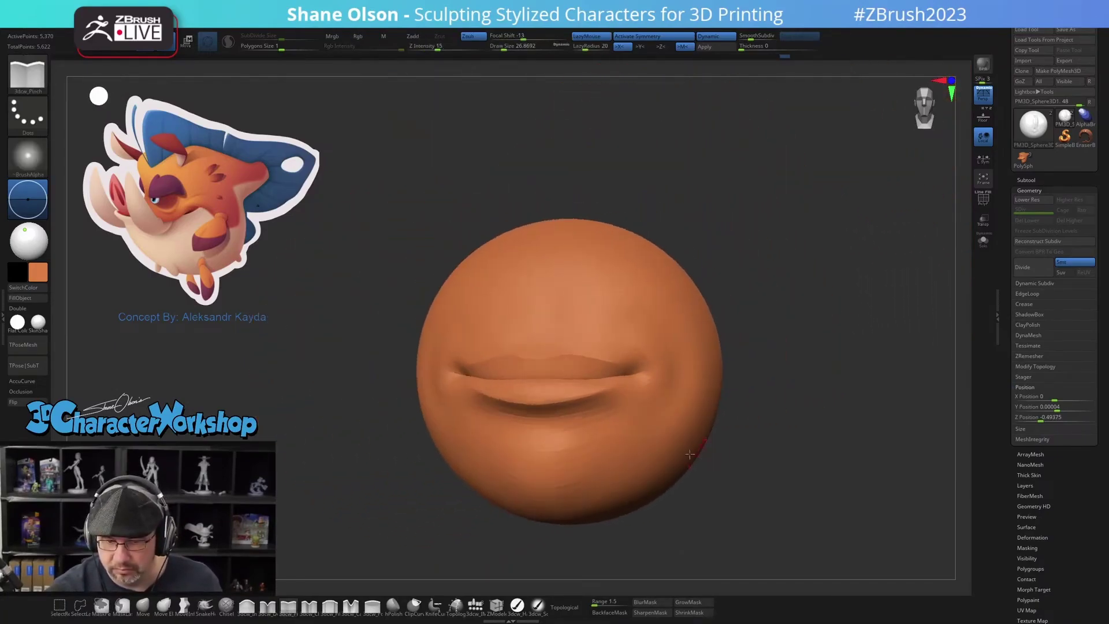
{"action": "mouse_move", "coordinate": [564, 366]}
{"action": "left_mouse_down", "text": "shift"}
{"action": "mouse_move", "coordinate": [539, 345]}
{"action": "mouse_move", "coordinate": [613, 368]}
{"action": "mouse_move", "coordinate": [589, 371]}
{"action": "left_mouse_up", "text": "shift"}
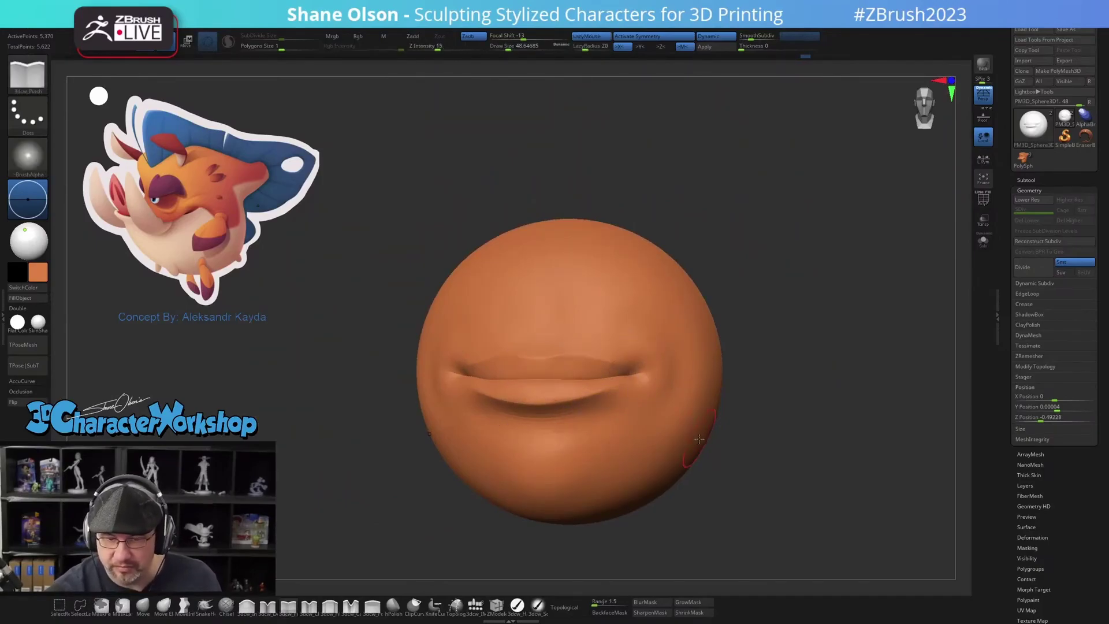
{"action": "key", "text": "shift+f"}
{"action": "mouse_move", "coordinate": [751, 463]}
{"action": "right_mouse_down"}
{"action": "mouse_move", "coordinate": [734, 479]}
{"action": "mouse_move", "coordinate": [549, 370]}
{"action": "right_mouse_up"}
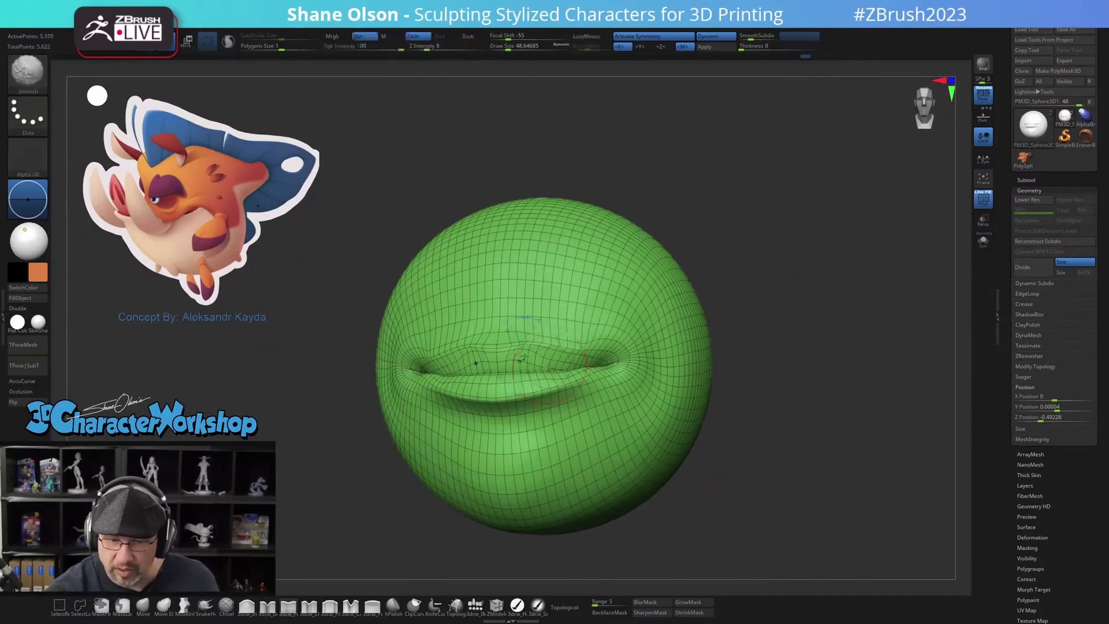
{"action": "left_click_drag", "start_coordinate": [521, 356], "coordinate": [572, 348], "text": "shift"}
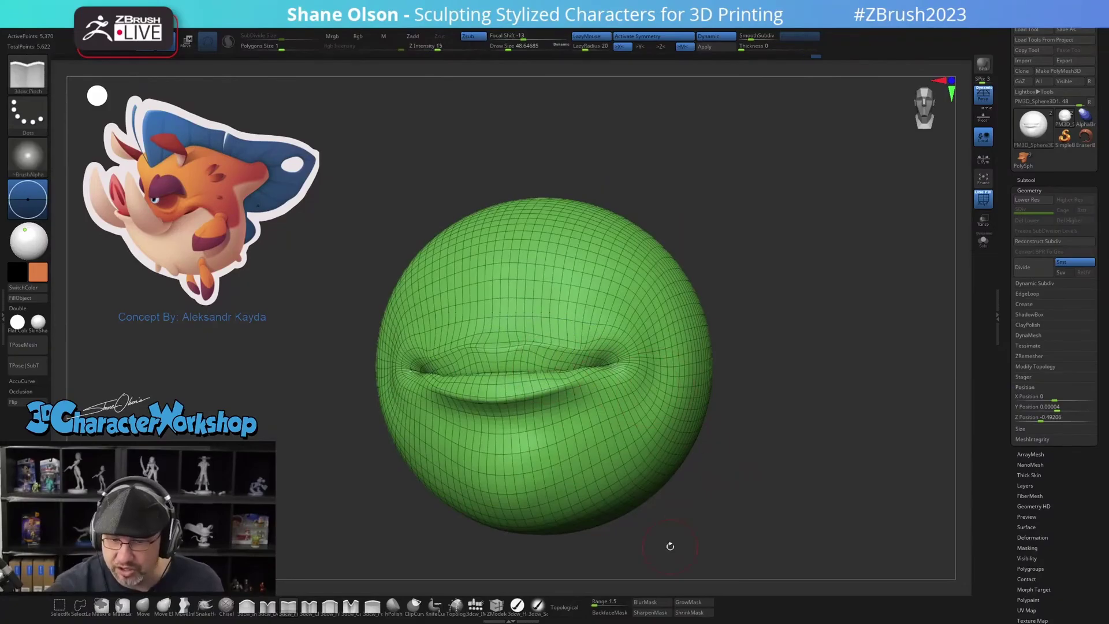
{"action": "mouse_move", "coordinate": [792, 376]}
{"action": "right_mouse_down"}
{"action": "mouse_move", "coordinate": [805, 371]}
{"action": "mouse_move", "coordinate": [726, 372]}
{"action": "right_mouse_up"}
{"action": "right_click_drag", "start_coordinate": [703, 411], "coordinate": [760, 316]}
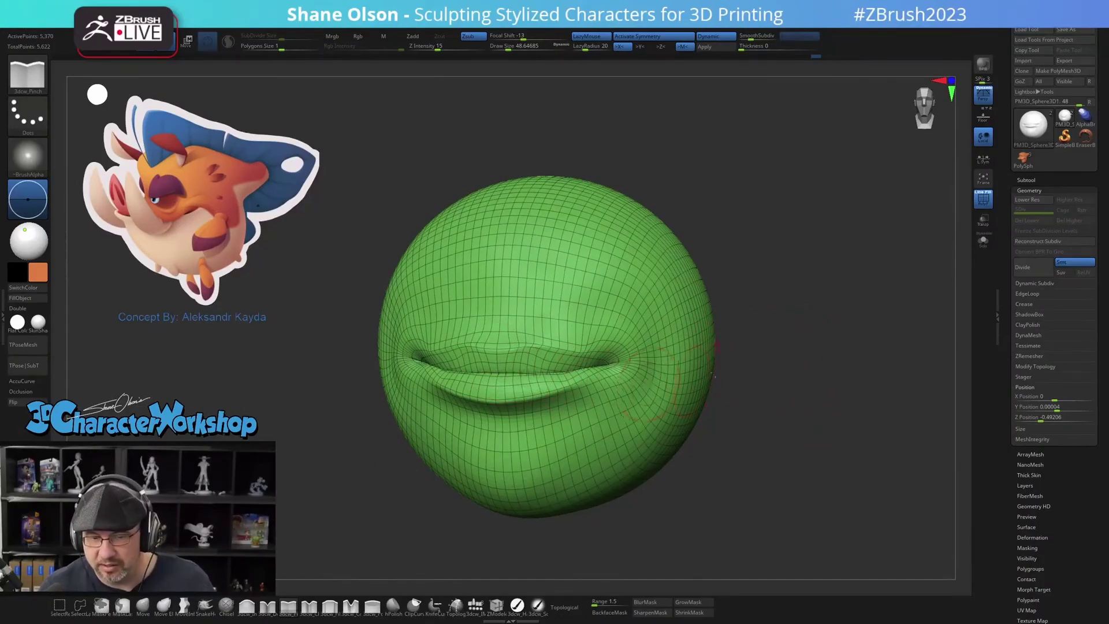
{"action": "right_click_drag", "start_coordinate": [776, 422], "coordinate": [769, 405], "text": "ctrl"}
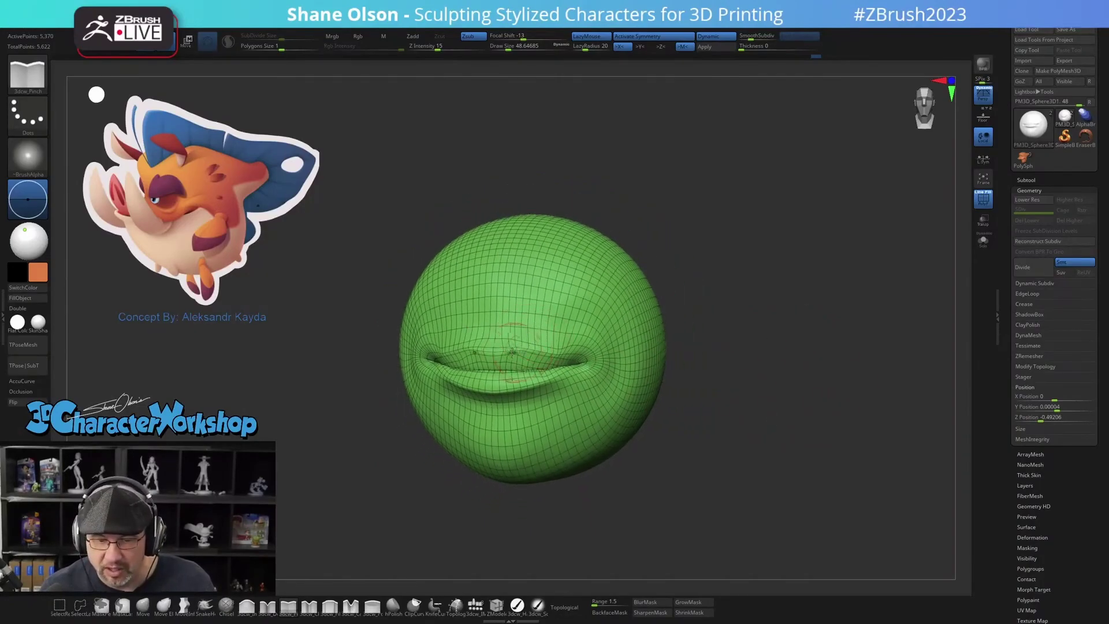